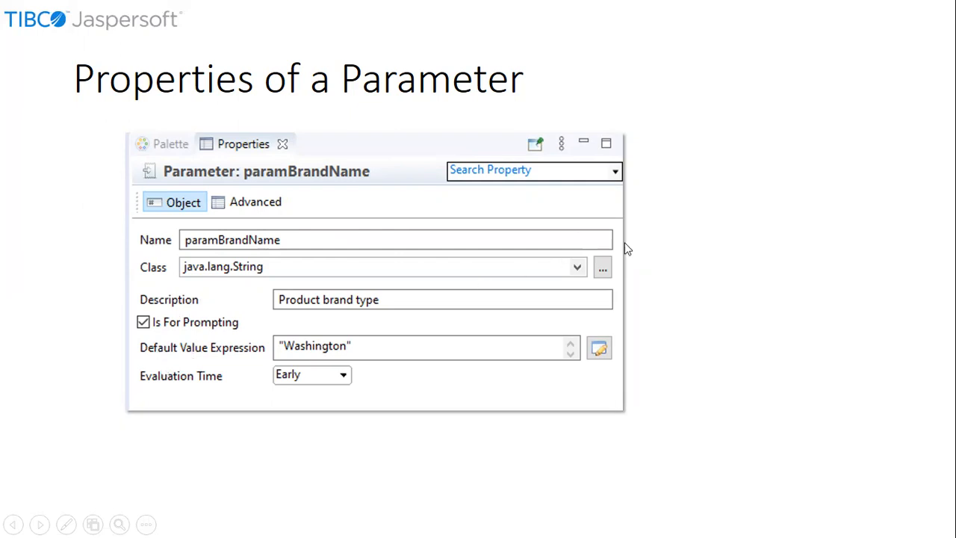
left_click(650, 242)
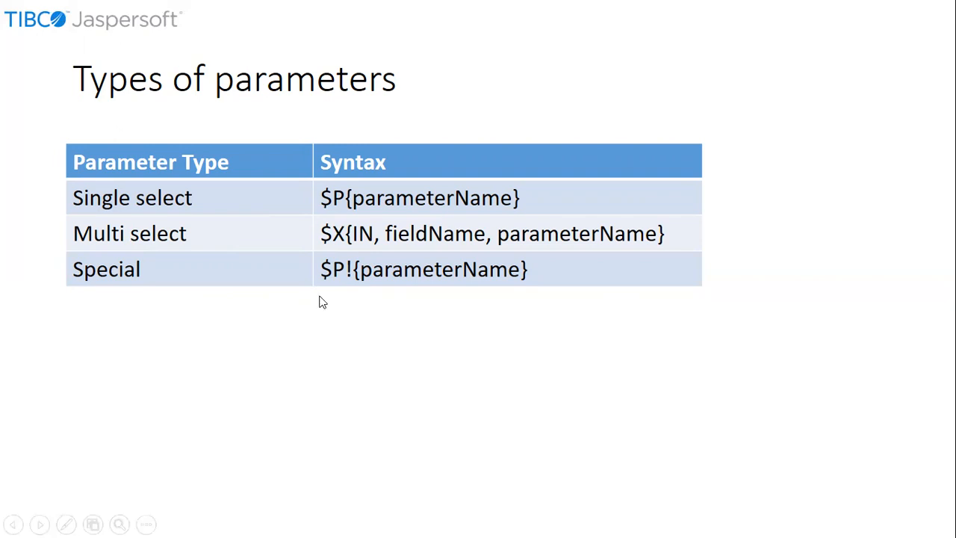
left_click(443, 302)
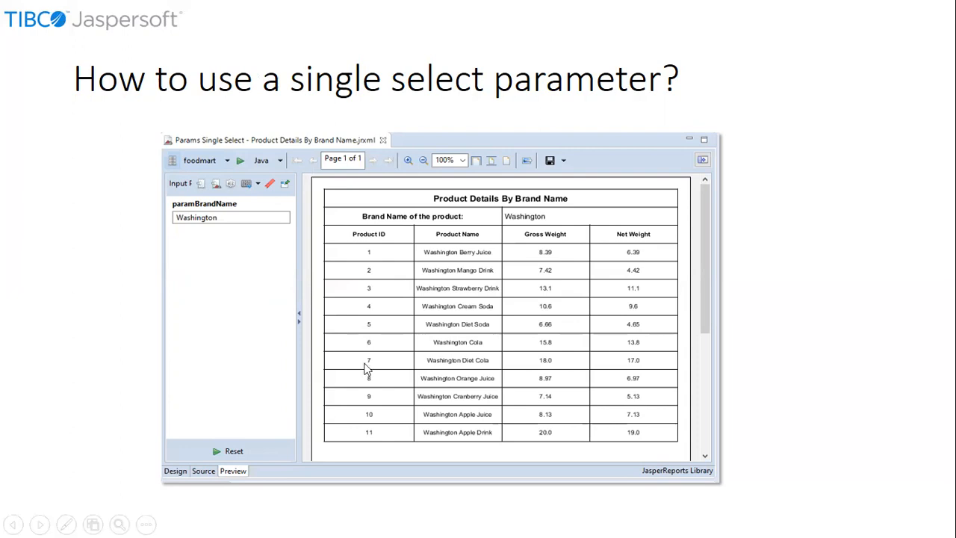
Switch to Jaspersoft Studio and start a new Jasper Report based on the Blank A4 template.
key("super")
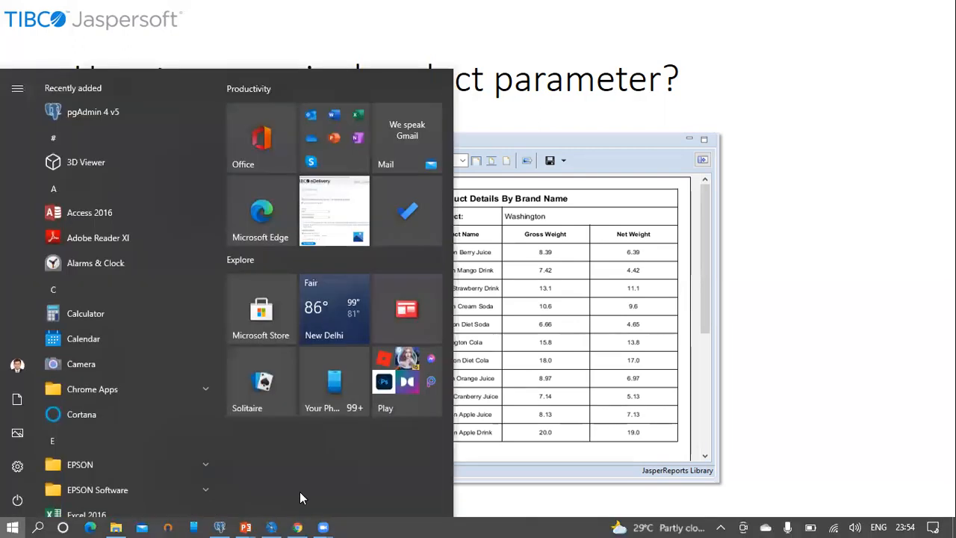
mouse_move(271, 528)
left_click(299, 492)
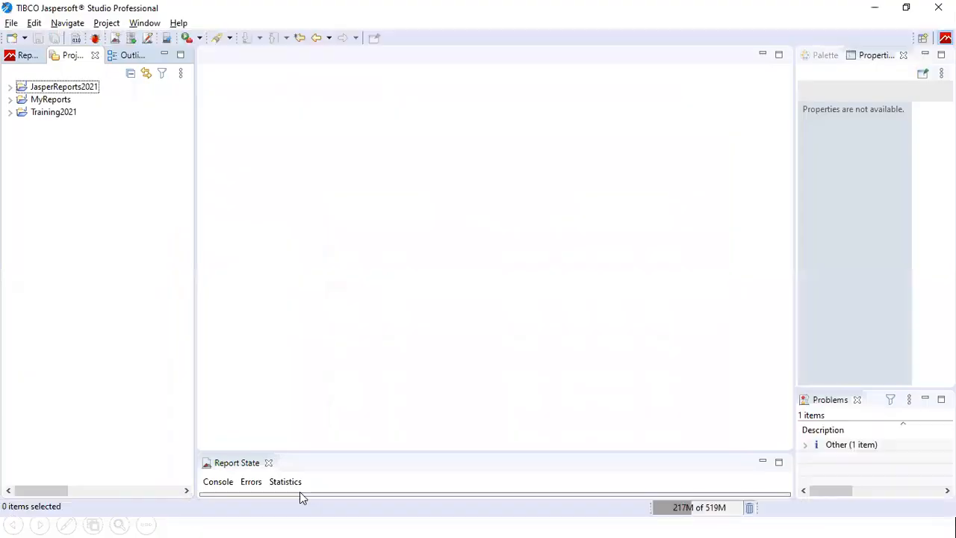
left_click(11, 23)
mouse_move(15, 43)
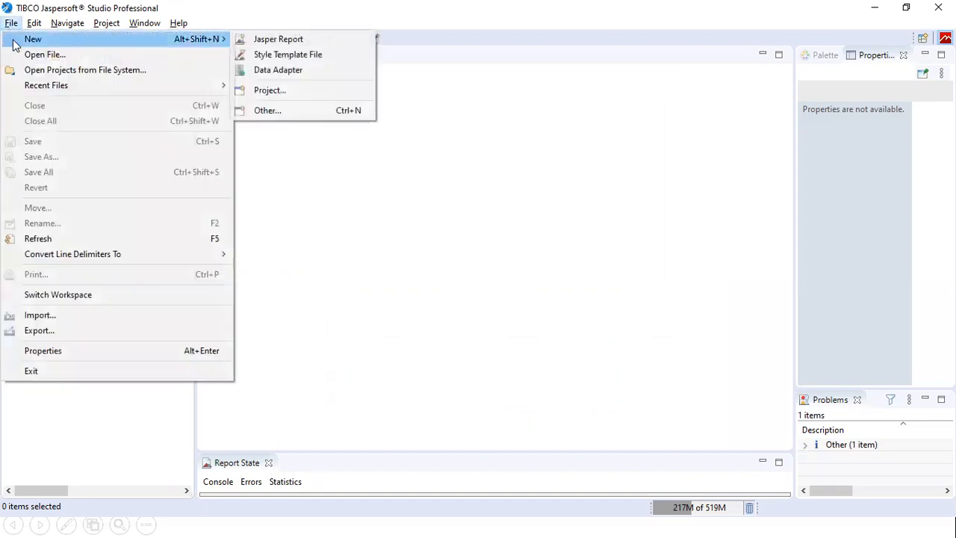
left_click(280, 39)
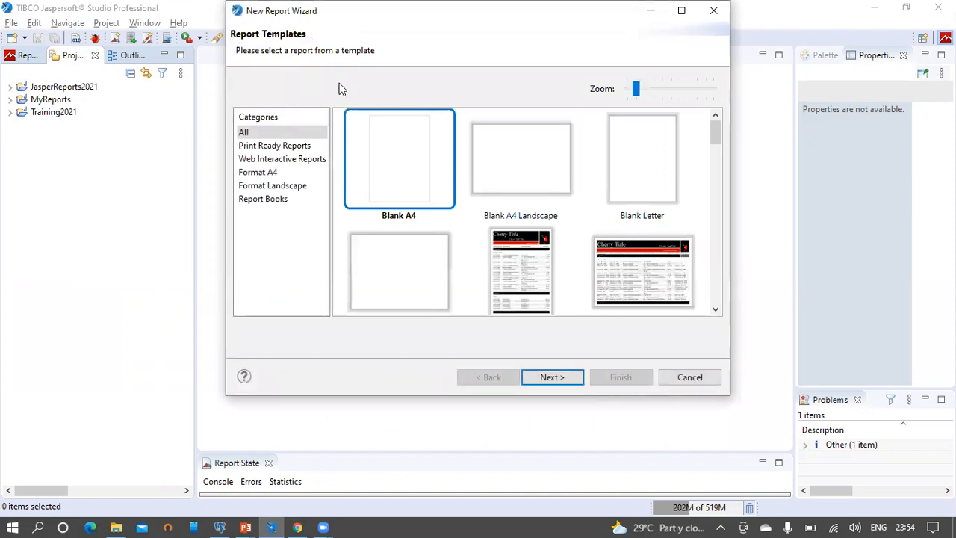
left_click(549, 377)
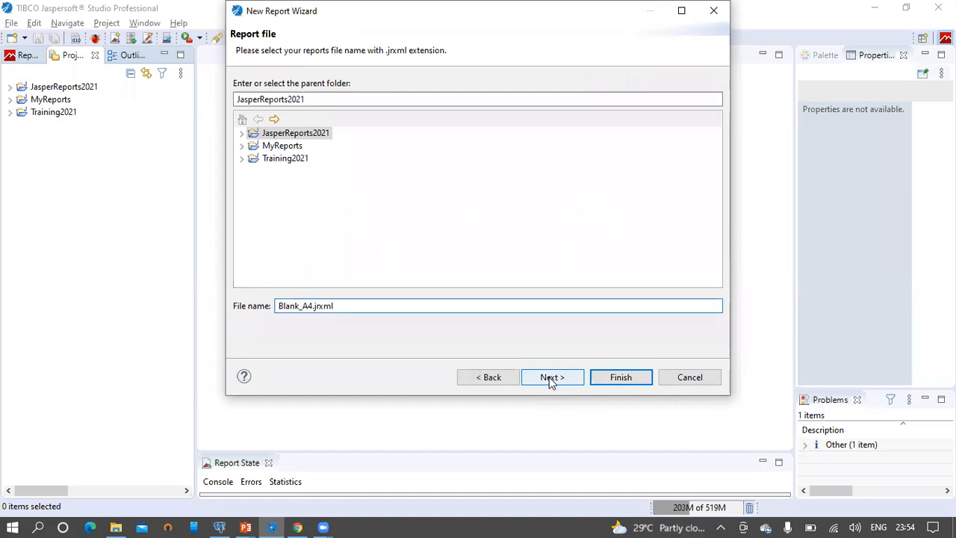
Name the report file "Params Single select - Product details filtered by Brand Name.jrxml", copying the title from the comment in pgAdmin's Parameters.sql.
left_click(218, 525)
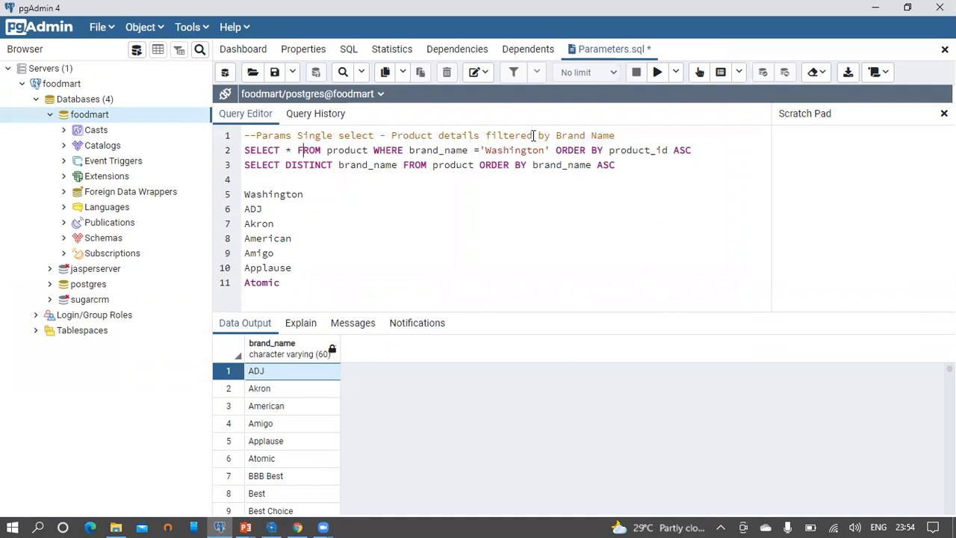
left_click_drag(615, 135, 258, 135)
key("ctrl+c")
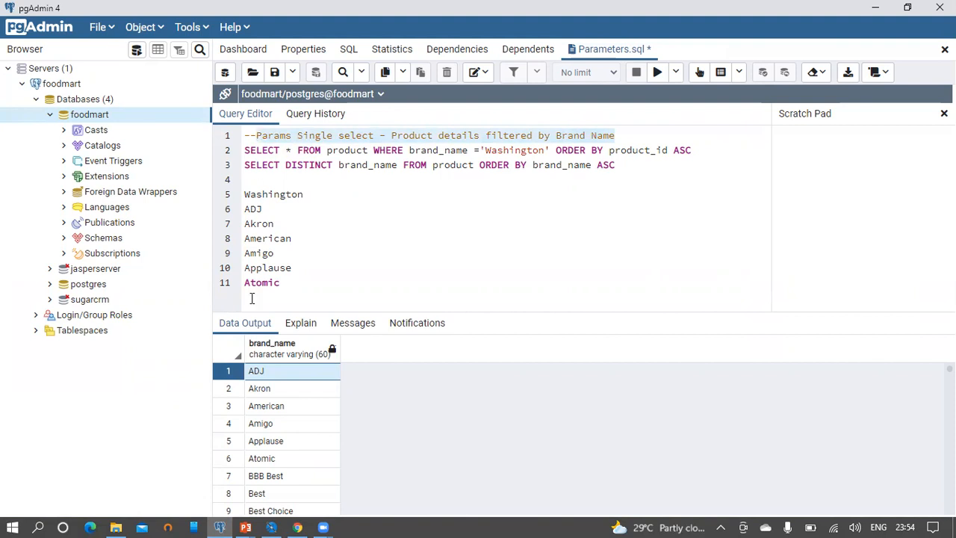
left_click(272, 526)
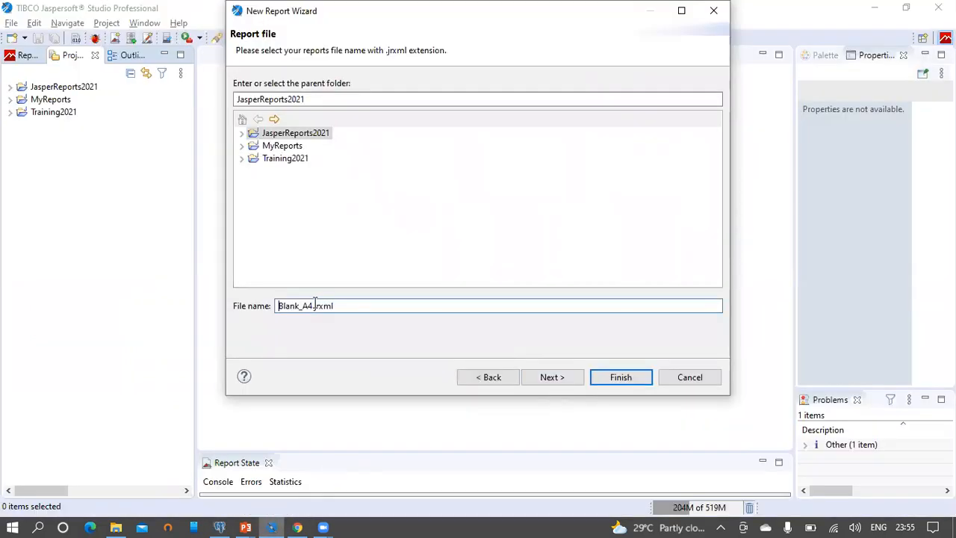
left_click_drag(313, 306, 265, 317)
key("ctrl+v")
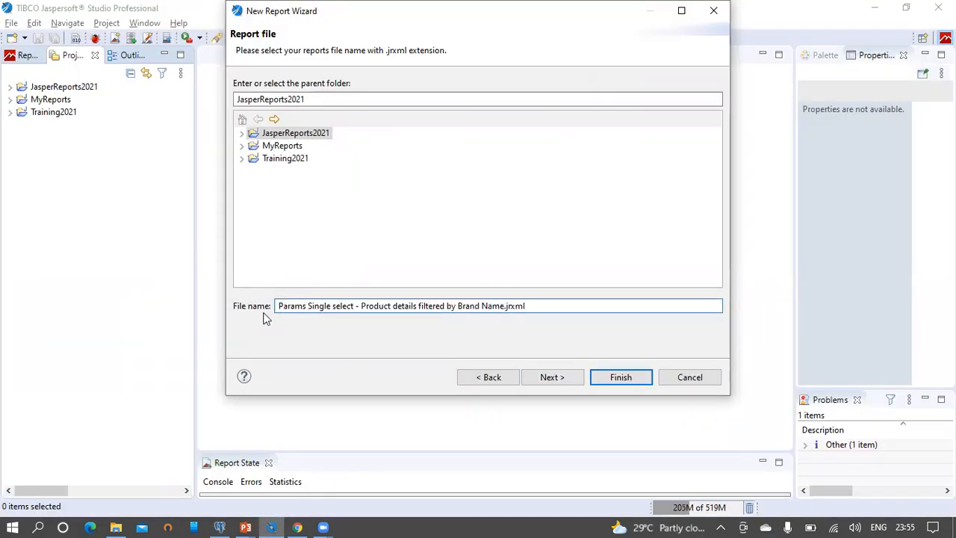
Set the new report's parent folder to JasperReports2021/Reports and continue to the data source settings.
left_click(241, 133)
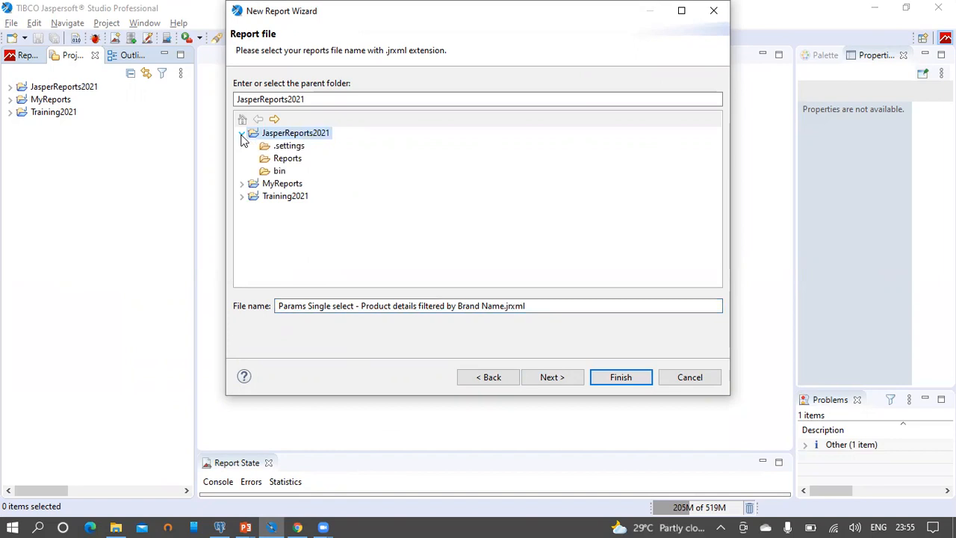
left_click(290, 160)
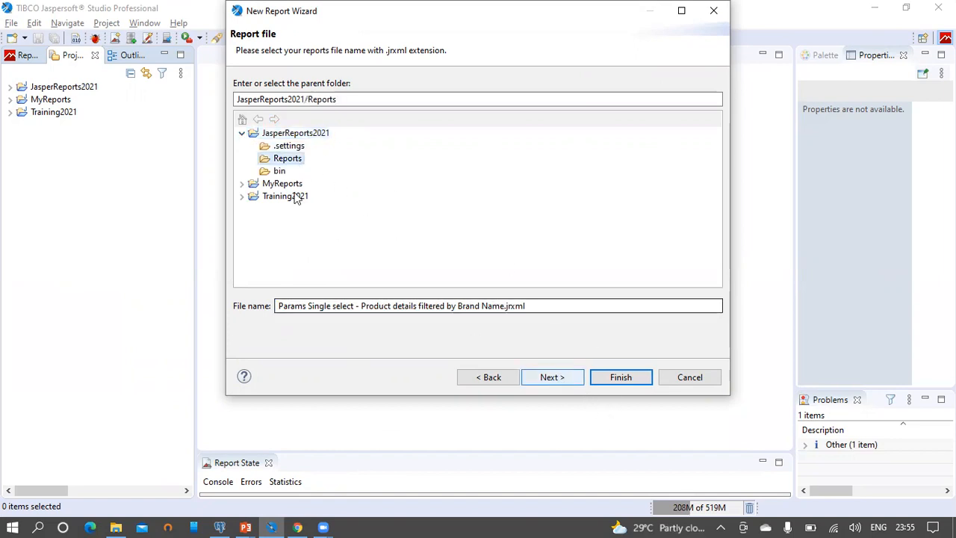
left_click(556, 378)
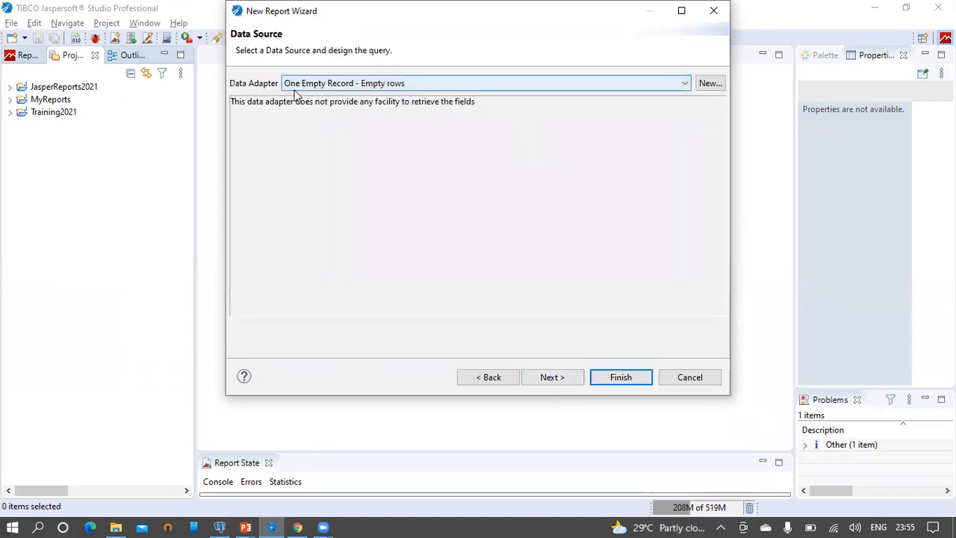
Choose the foodmart JDBC data adapter, continue without a query, and finish creating the report.
left_click(676, 89)
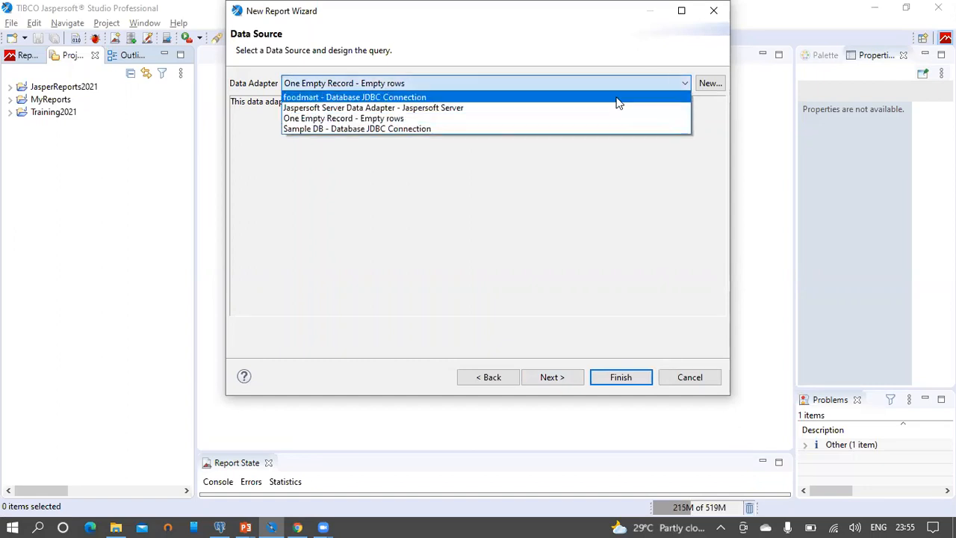
left_click(523, 100)
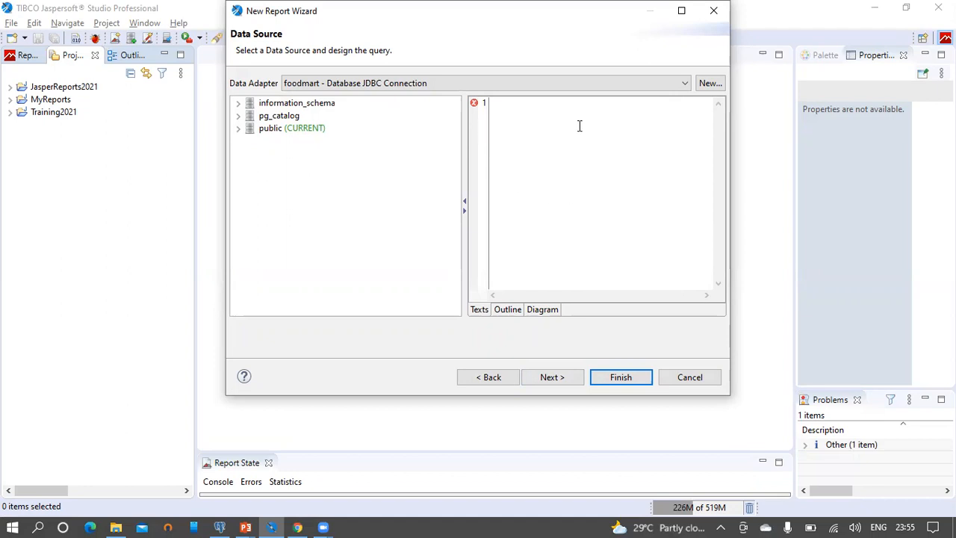
left_click(564, 380)
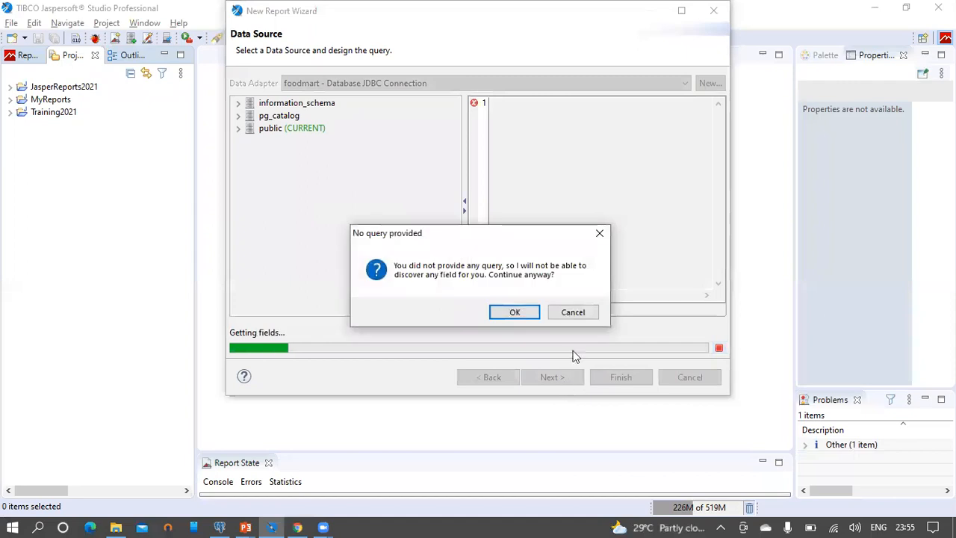
left_click(516, 314)
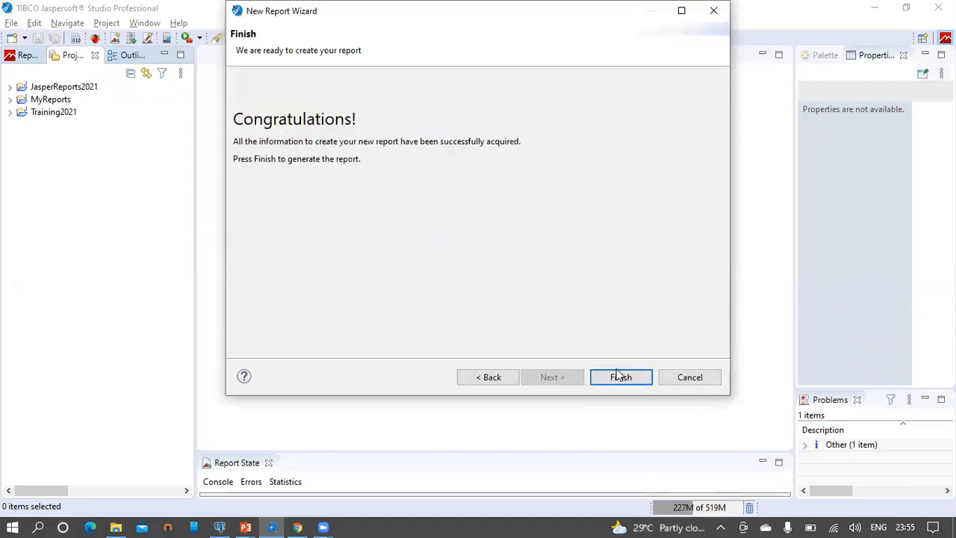
left_click(619, 377)
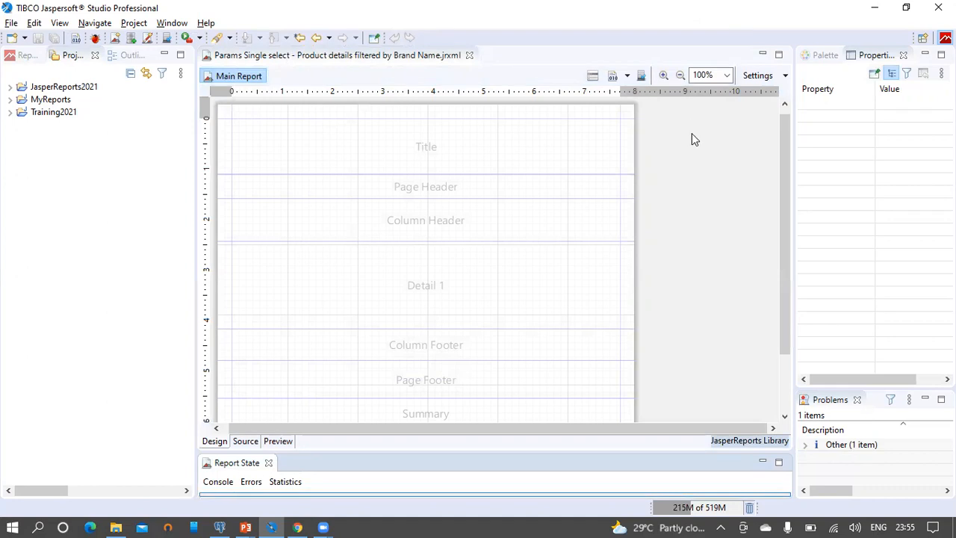
left_click_drag(780, 197, 793, 136)
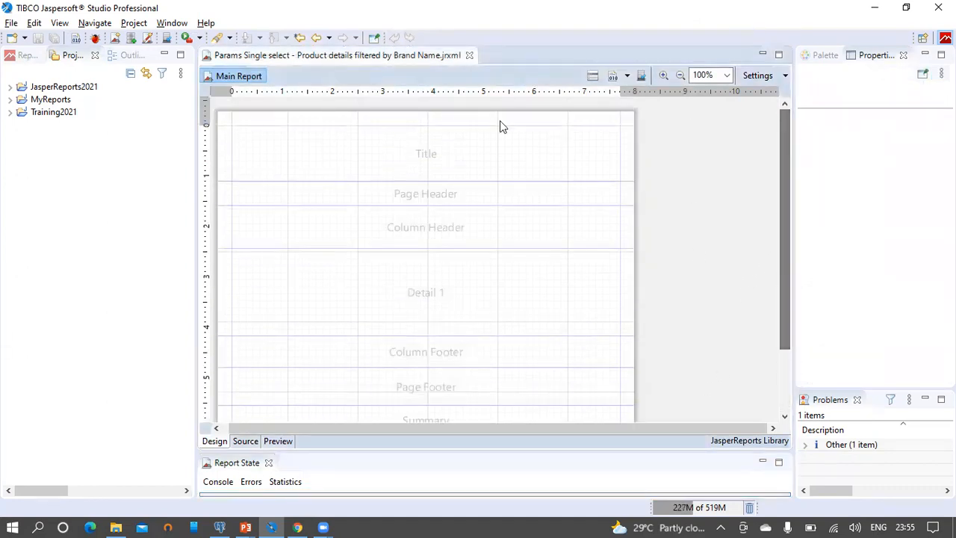
Switch to pgAdmin, run the product query filtered on brand_name 'Washington', and examine the returned columns.
left_click(219, 527)
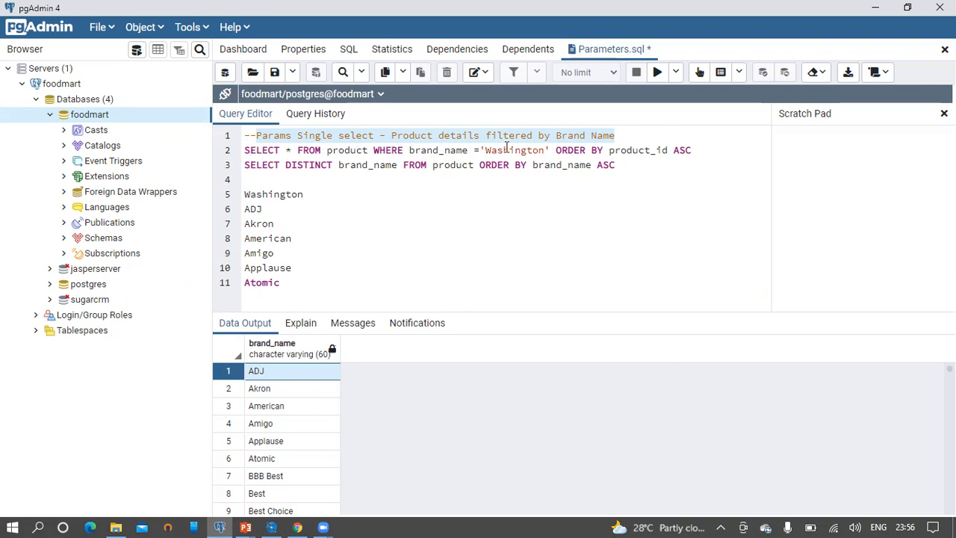
left_click(427, 150)
left_click_drag(409, 150, 553, 150)
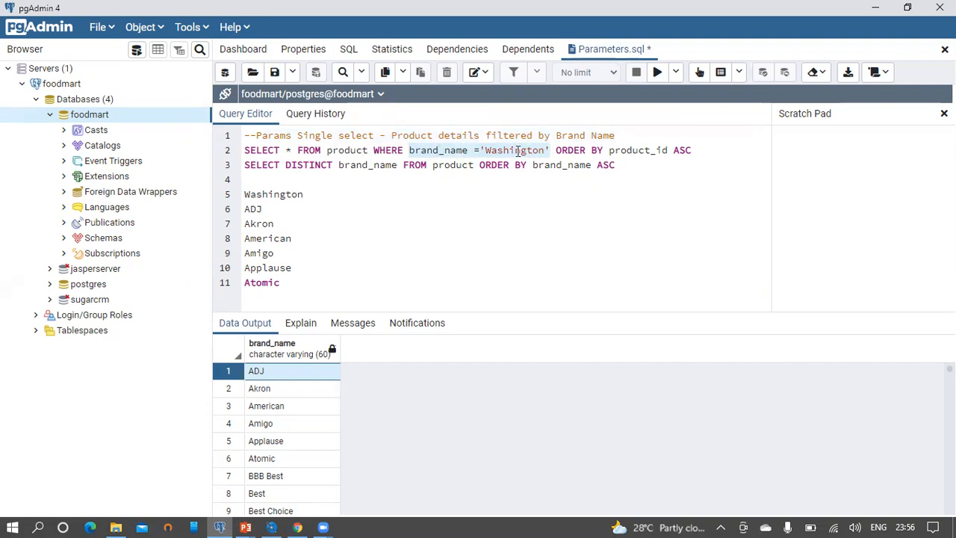
left_click(635, 150)
left_click_drag(694, 150, 244, 150)
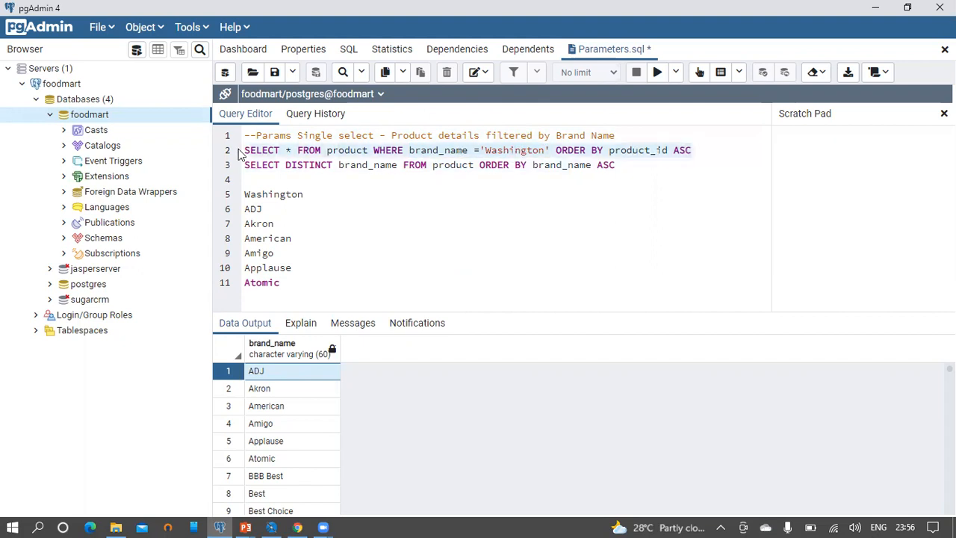
left_click(657, 73)
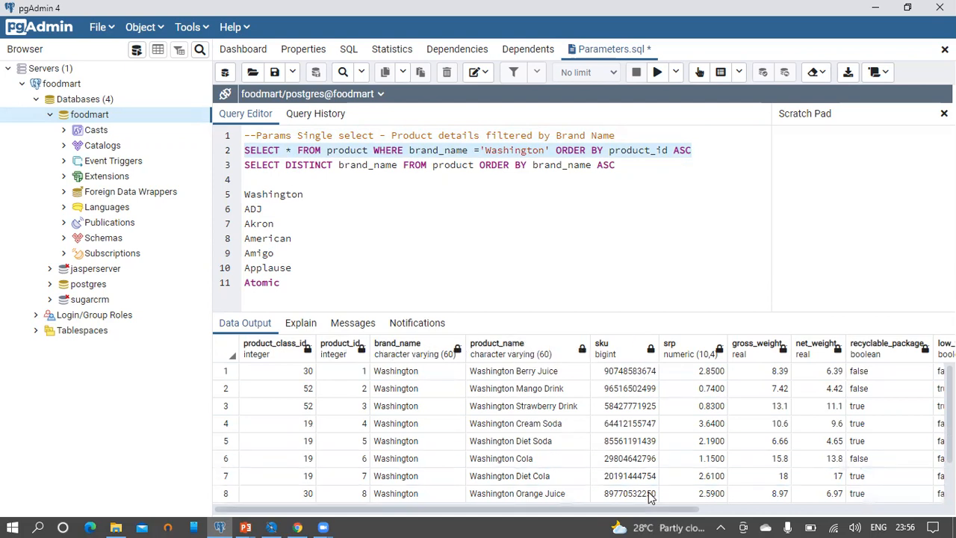
scroll(650, 497, "right", 10)
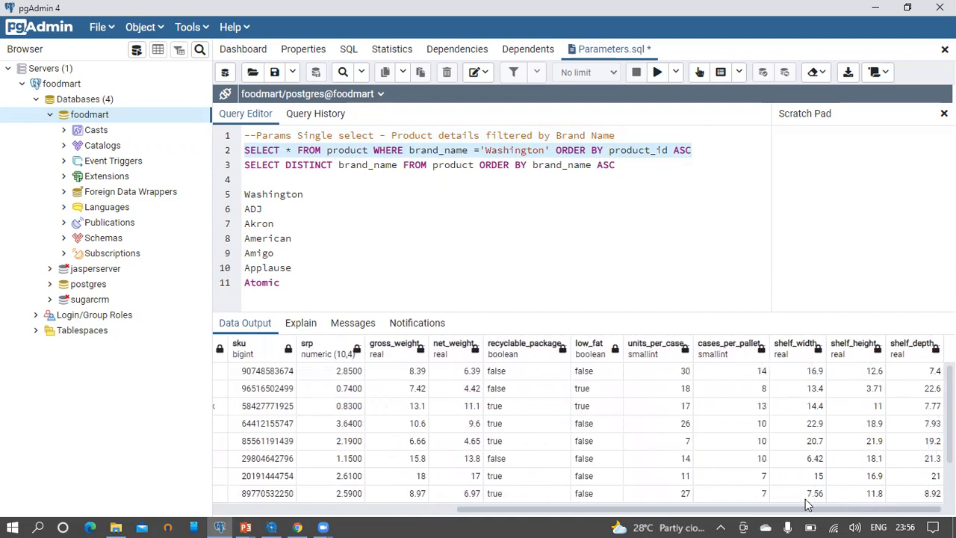
scroll(806, 499, "left", 10)
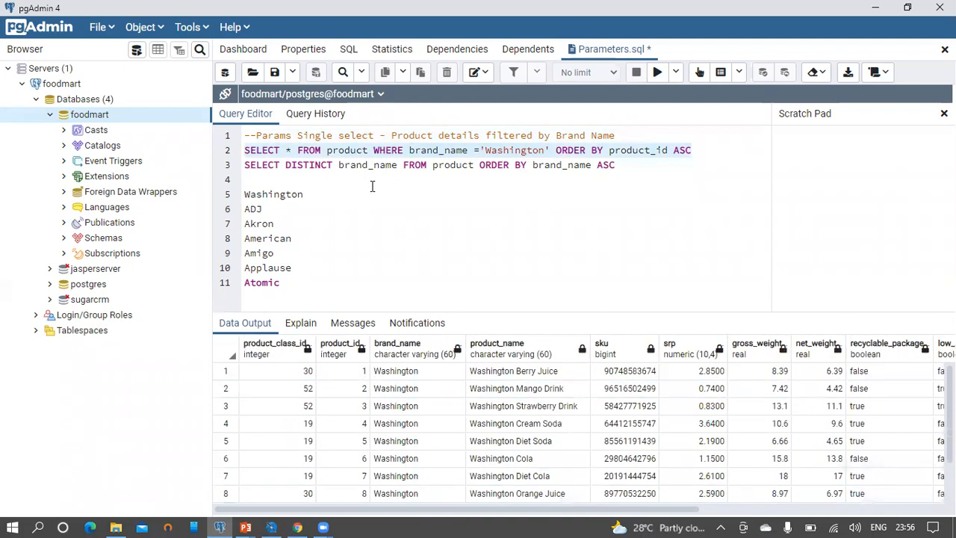
Set the report's dataset query in Jaspersoft Studio to SELECT * FROM product WHERE brand_name ='Washington' ORDER BY product_id ASC, copied from pgAdmin.
left_click(271, 527)
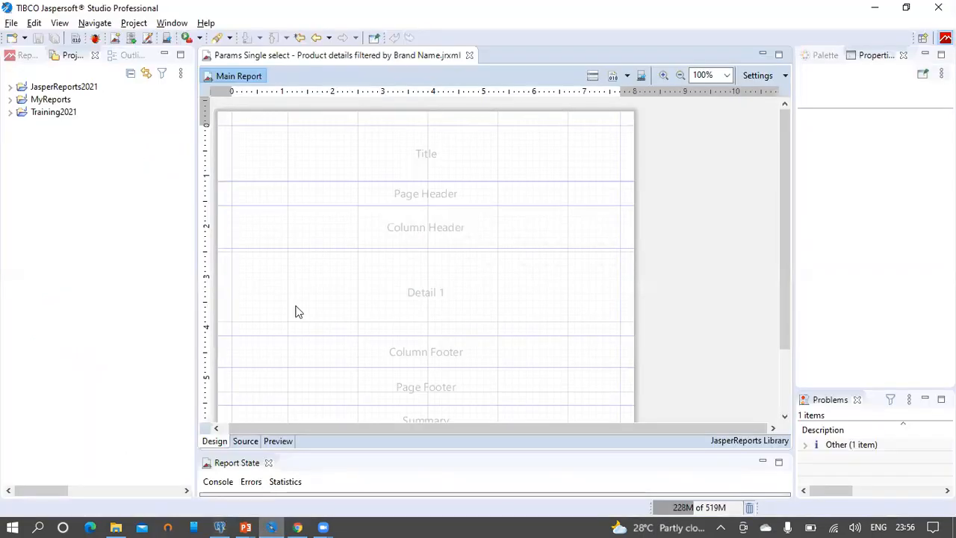
left_click(594, 78)
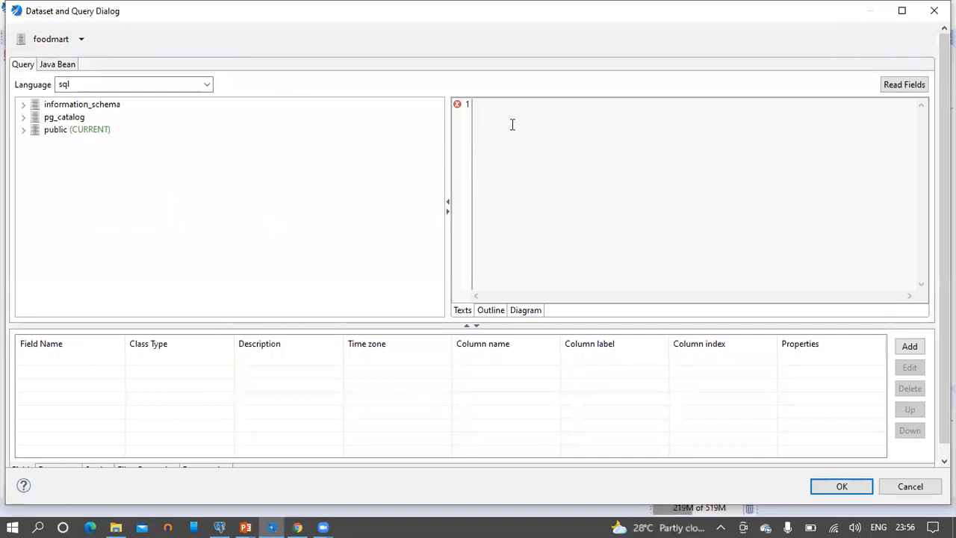
type("Params Single select - Product details filtered by Brand Name")
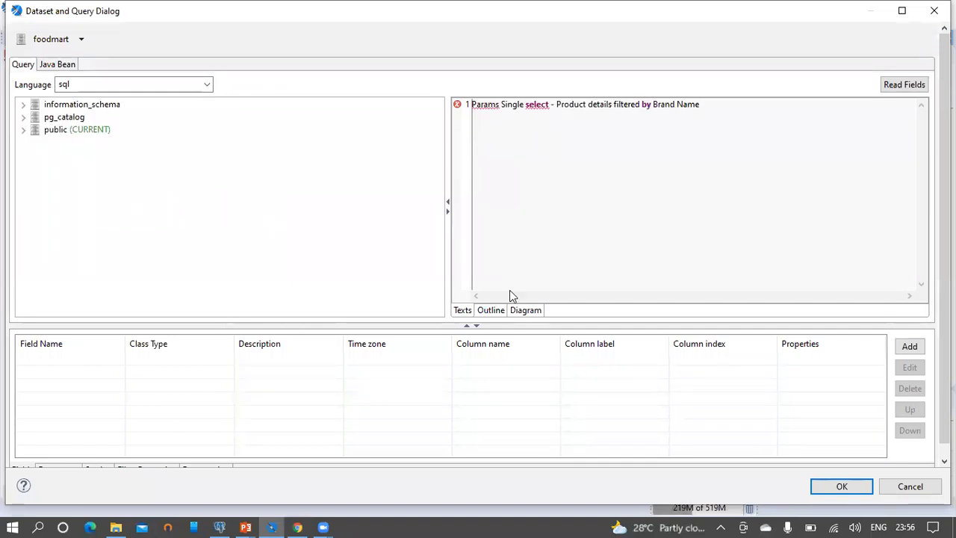
left_click(221, 526)
left_click_drag(706, 150, 211, 143)
key("ctrl+c")
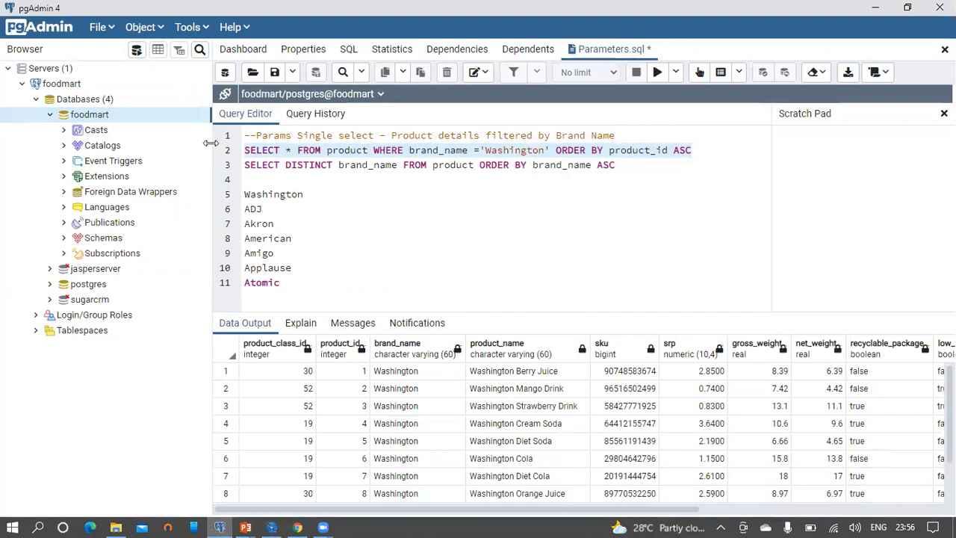
key("alt+Tab")
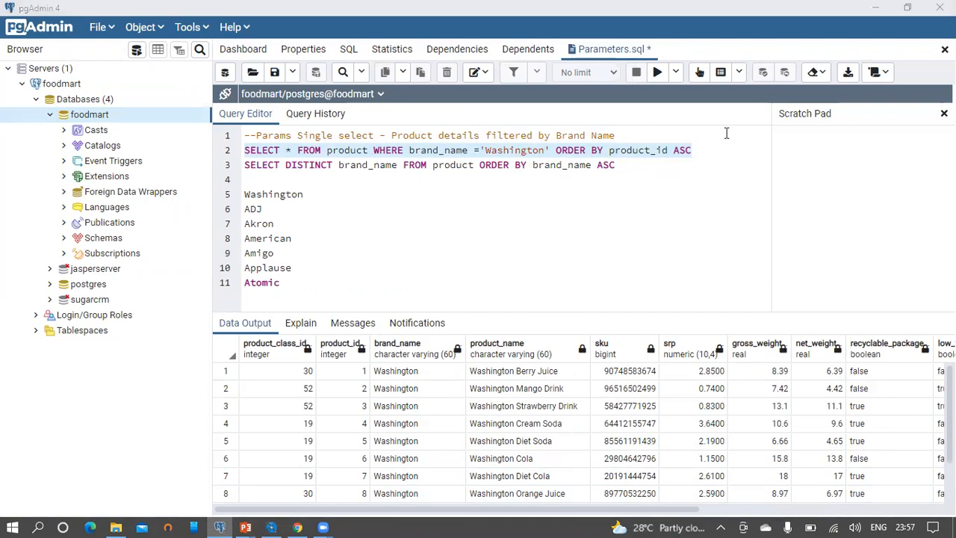
key("ctrl+v")
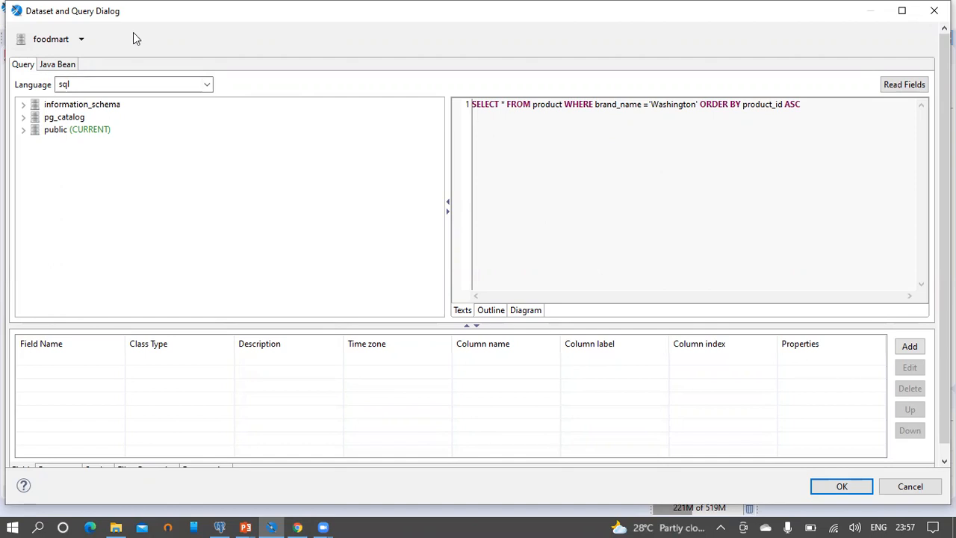
left_click(81, 42)
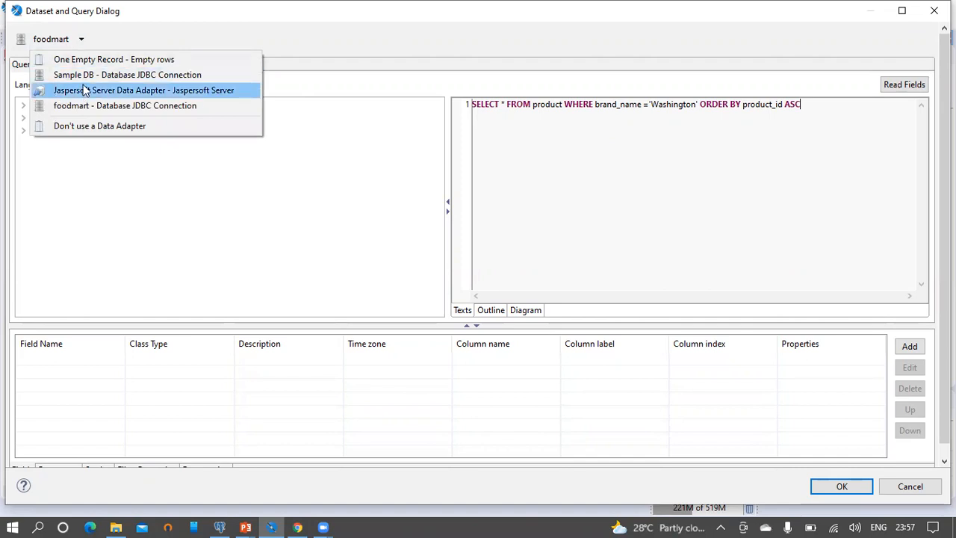
left_click(133, 27)
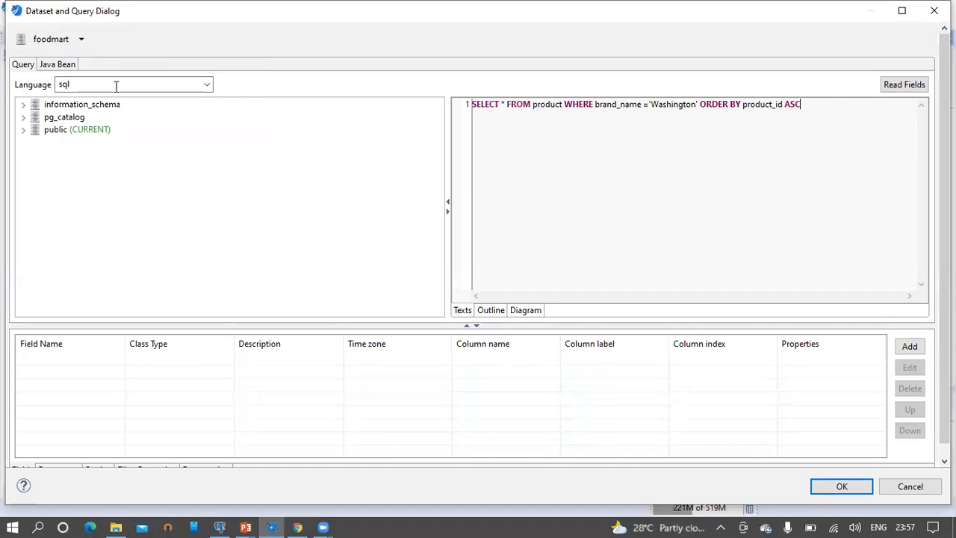
double_click(160, 85)
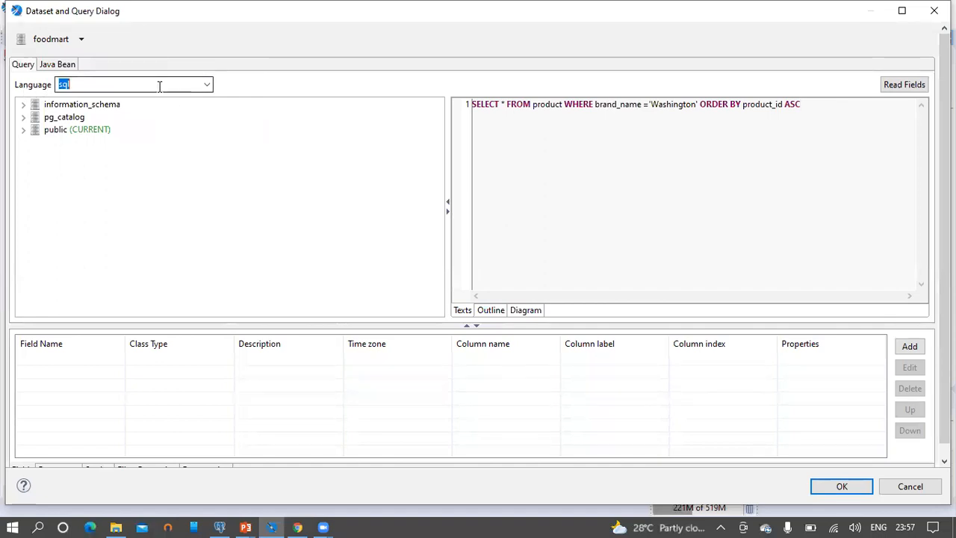
Read the fields from the product query, preview the first 10 records, and confirm the dataset.
left_click(902, 86)
left_click_drag(624, 326, 636, 176)
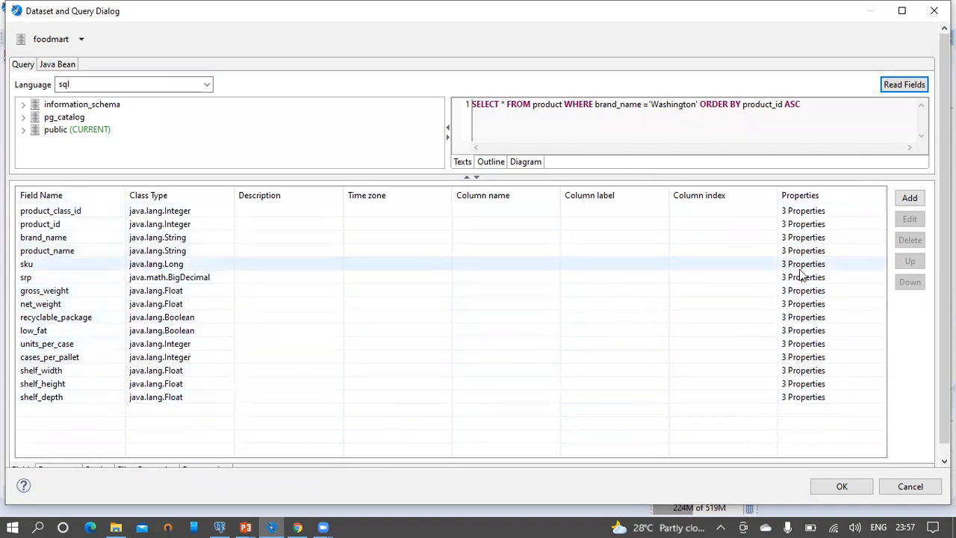
scroll(545, 410, "down", 1)
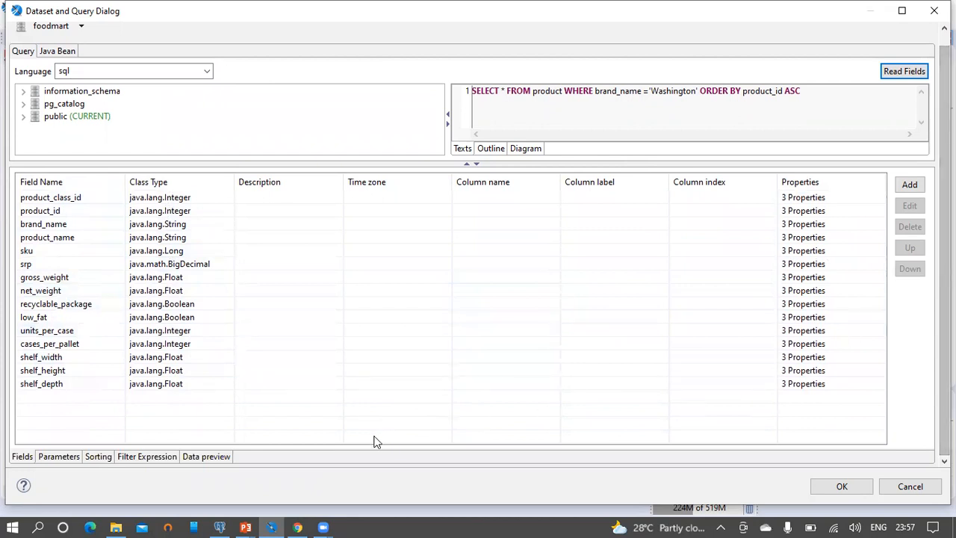
left_click(207, 457)
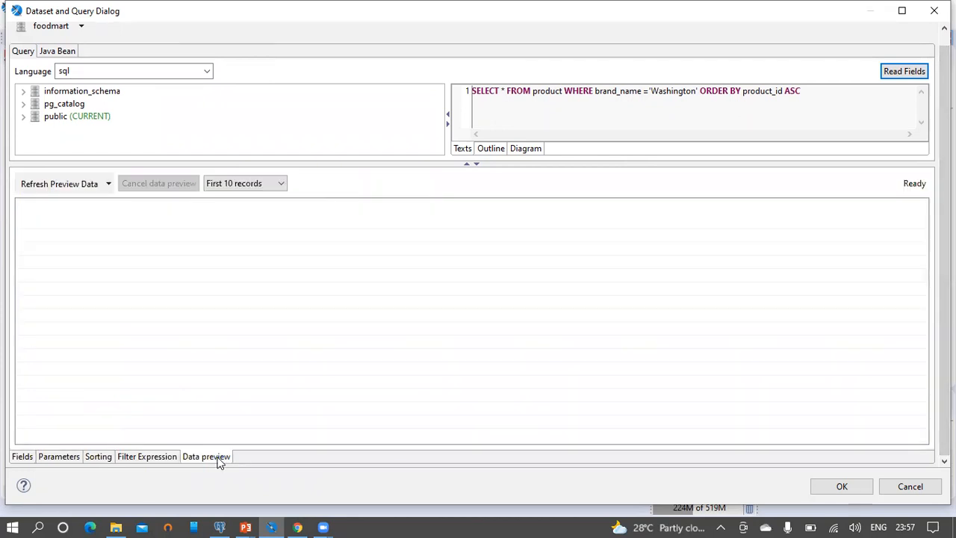
left_click(55, 188)
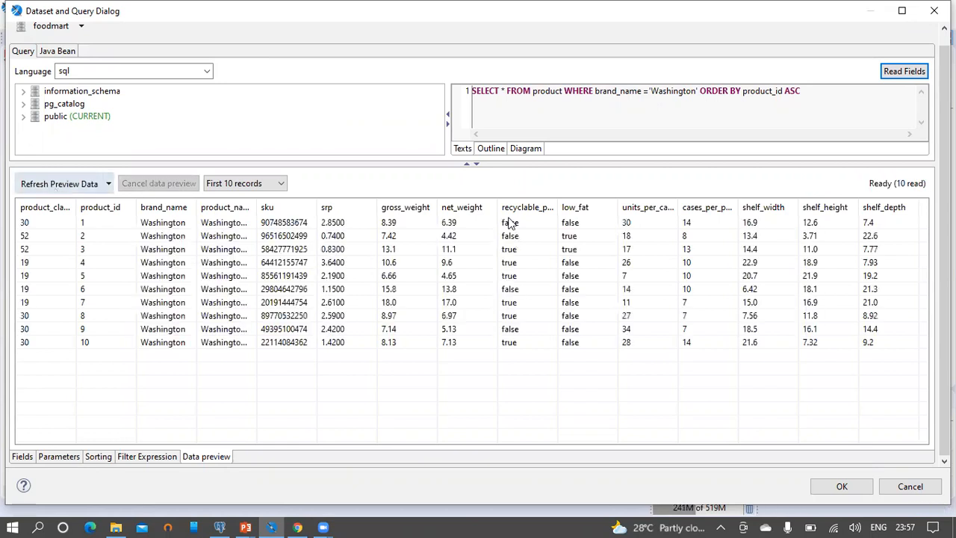
left_click(856, 489)
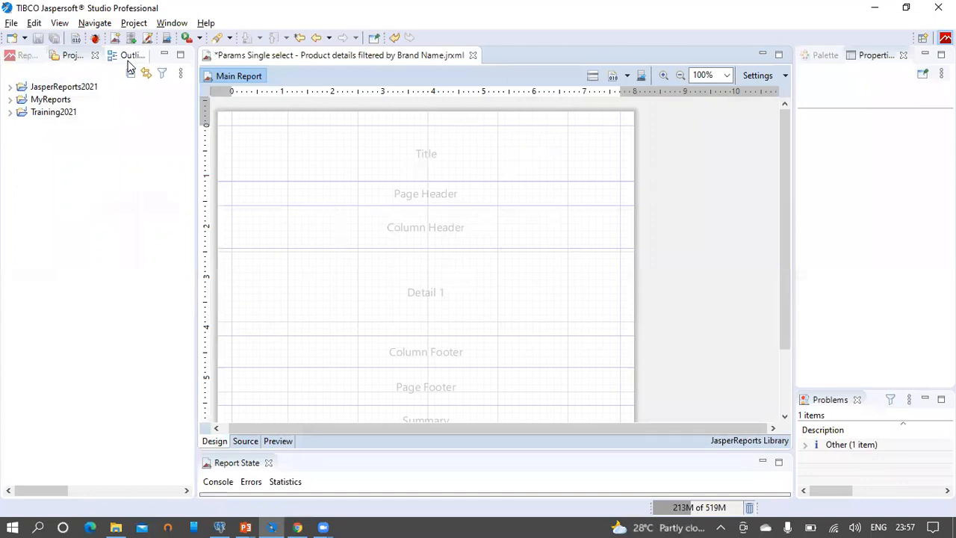
Place product_id, product_name, gross_weight and net_weight in the Detail 1 band, and fit the Column Header and Detail 1 bands to their contents.
left_click(127, 61)
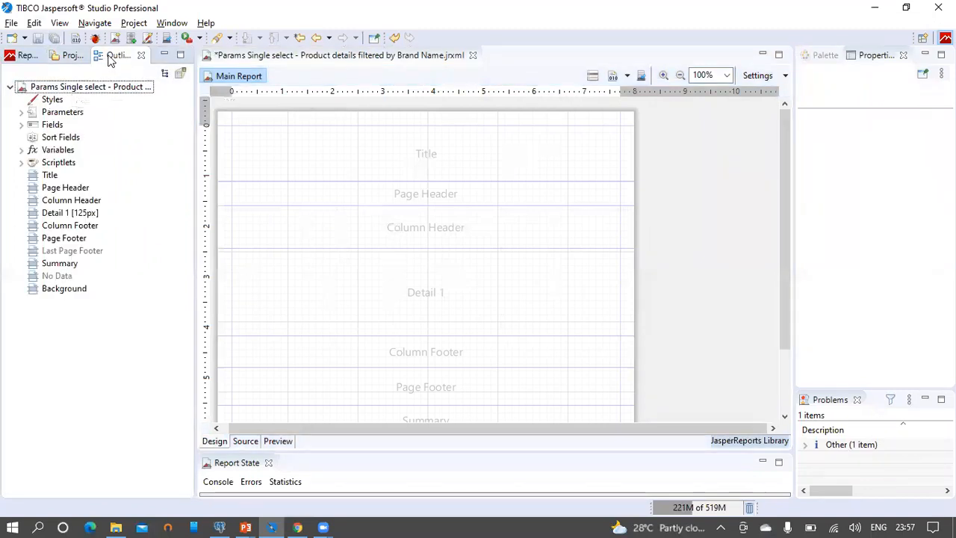
left_click(21, 125)
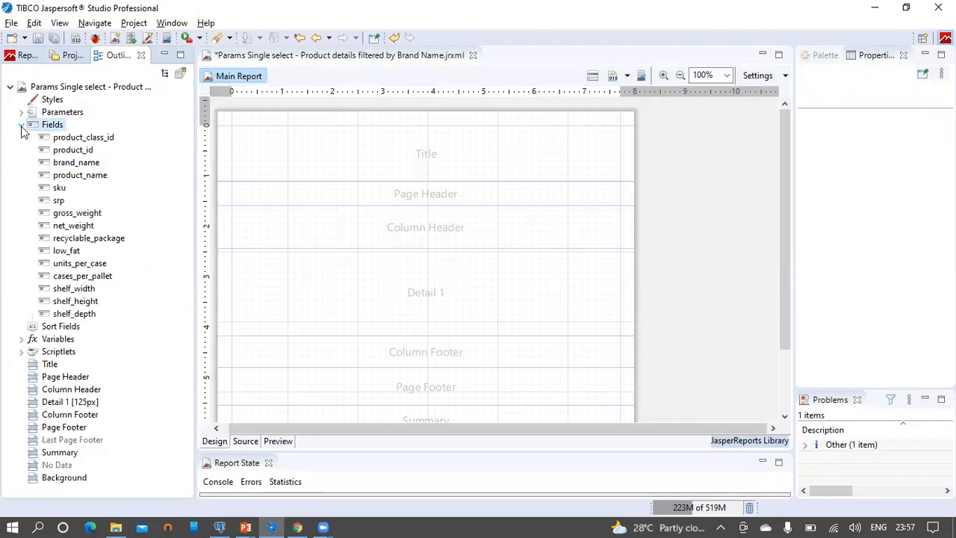
left_click(72, 151)
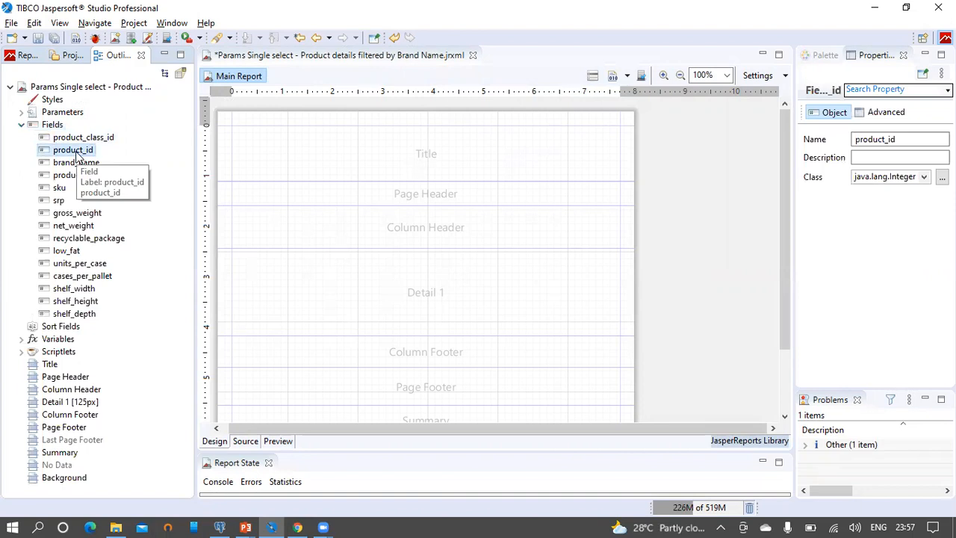
left_click(80, 175, "ctrl")
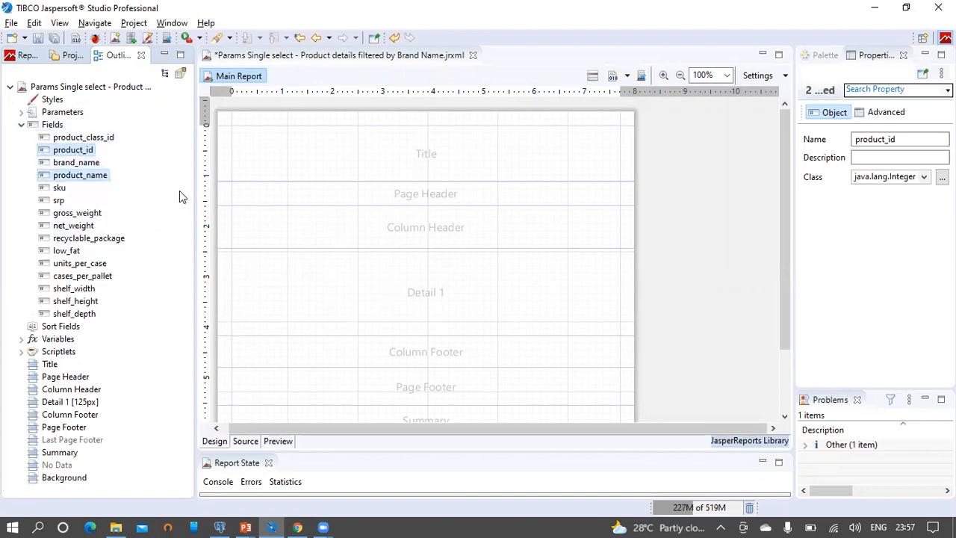
left_click(81, 214, "ctrl")
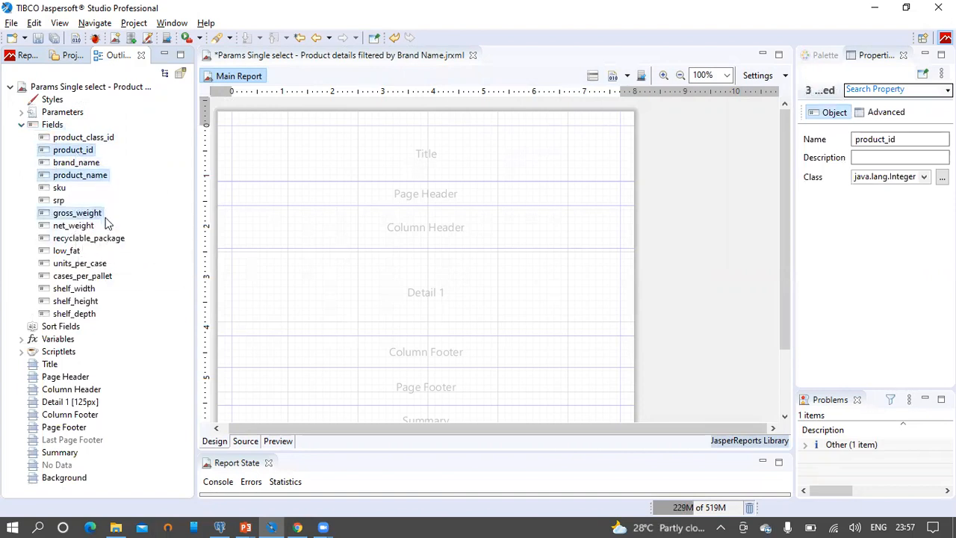
left_click(84, 226, "ctrl")
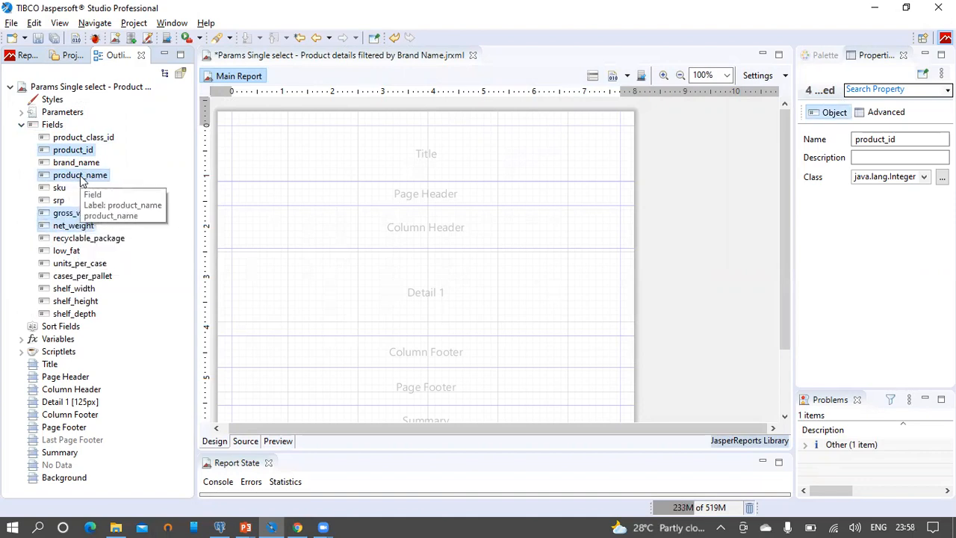
left_click_drag(70, 178, 271, 262)
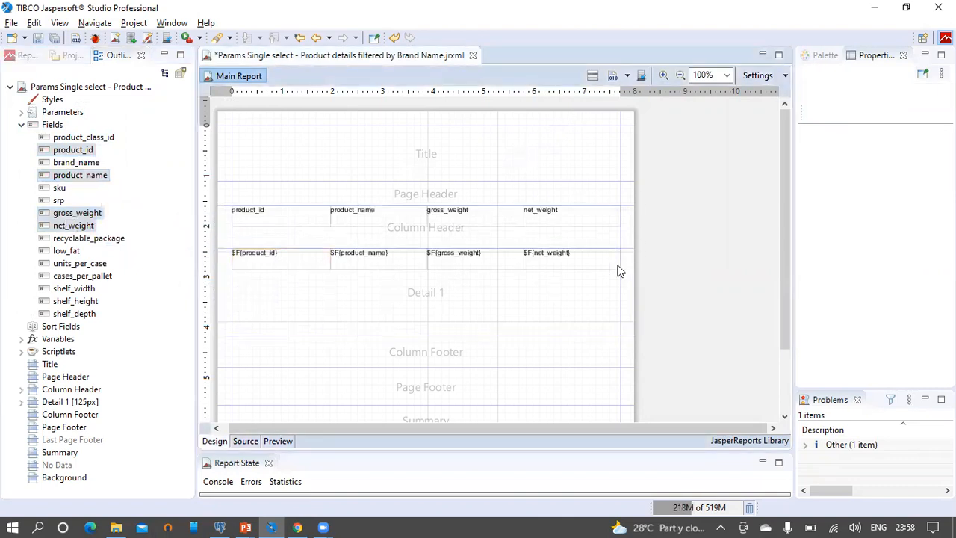
double_click(226, 230)
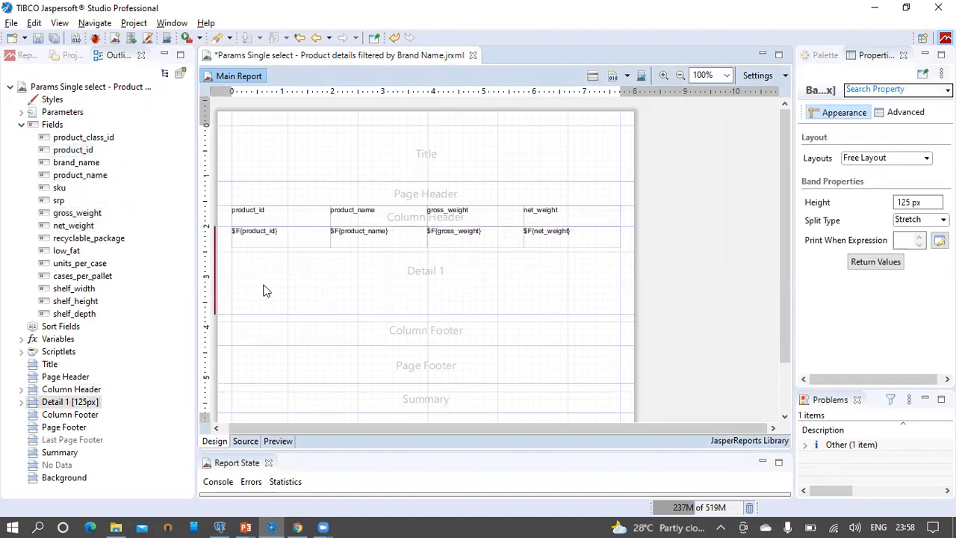
double_click(225, 268)
Delete the Column Footer, Page Footer, Summary and Page Header bands from the report.
right_click(377, 263)
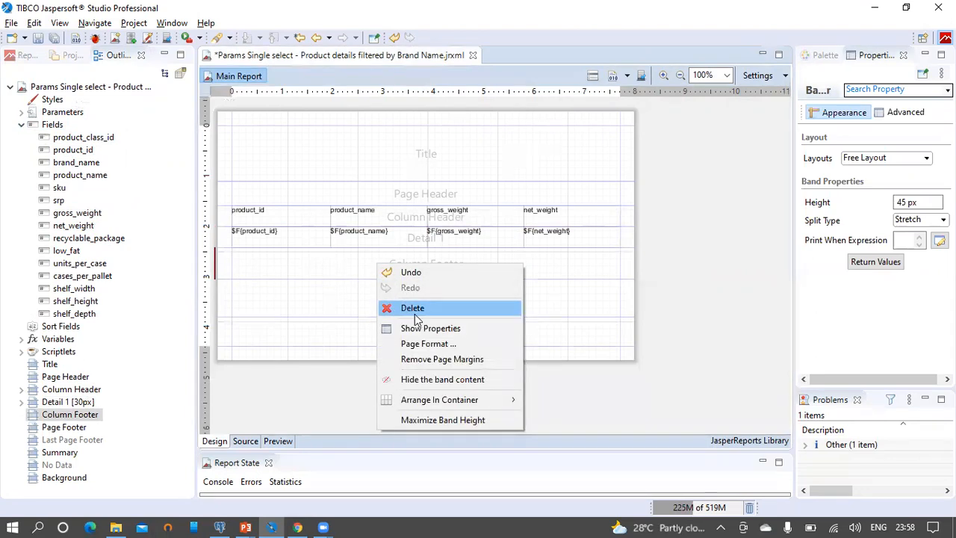
left_click(422, 308)
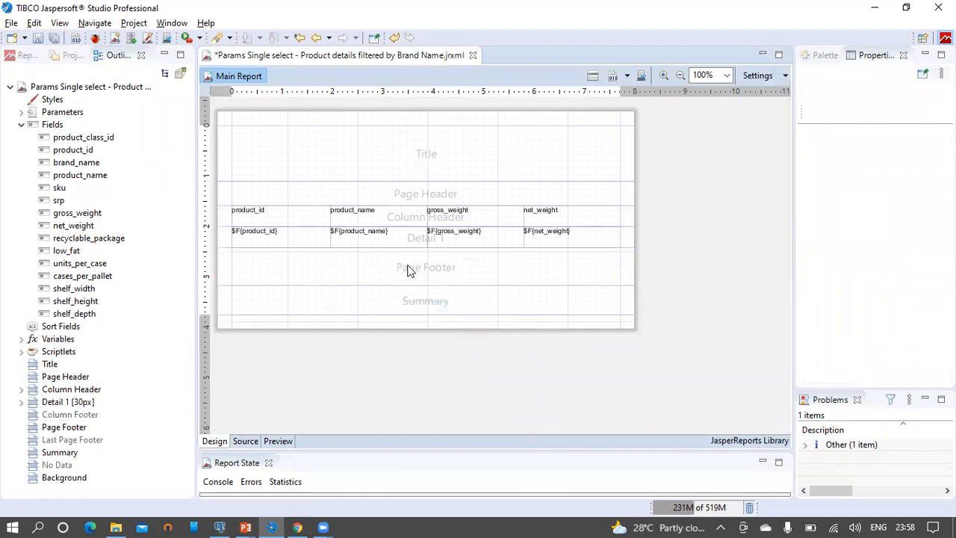
right_click(425, 270)
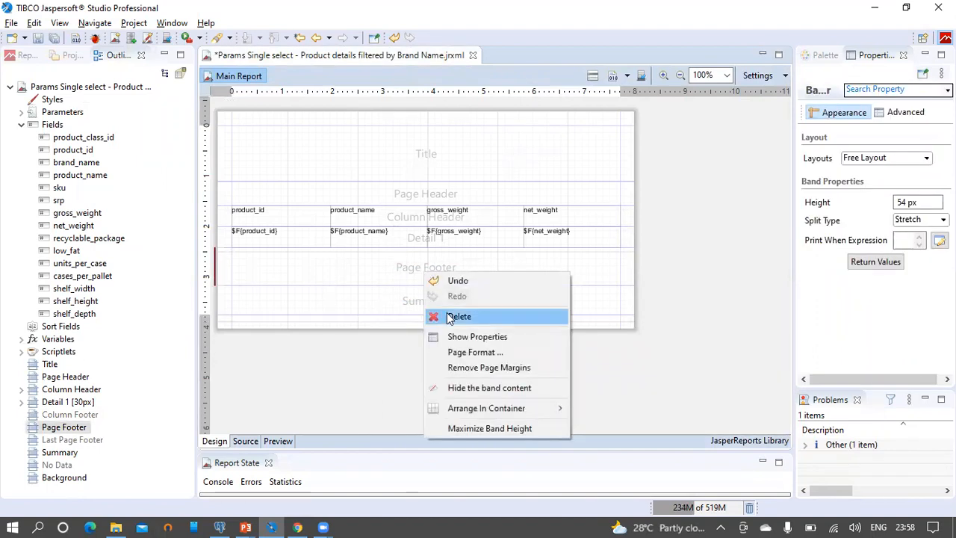
left_click(449, 316)
left_click(438, 266)
right_click(438, 267)
left_click(452, 316)
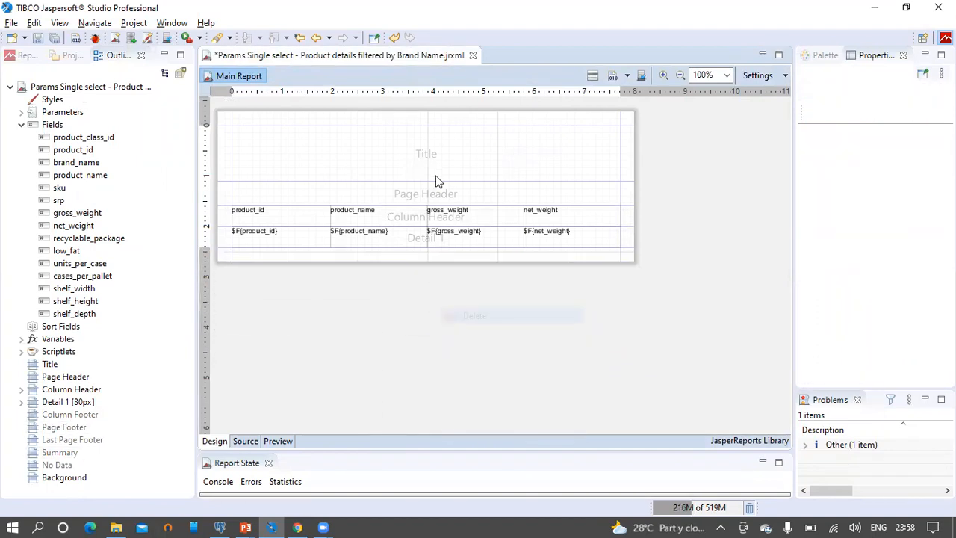
left_click(436, 197)
right_click(436, 197)
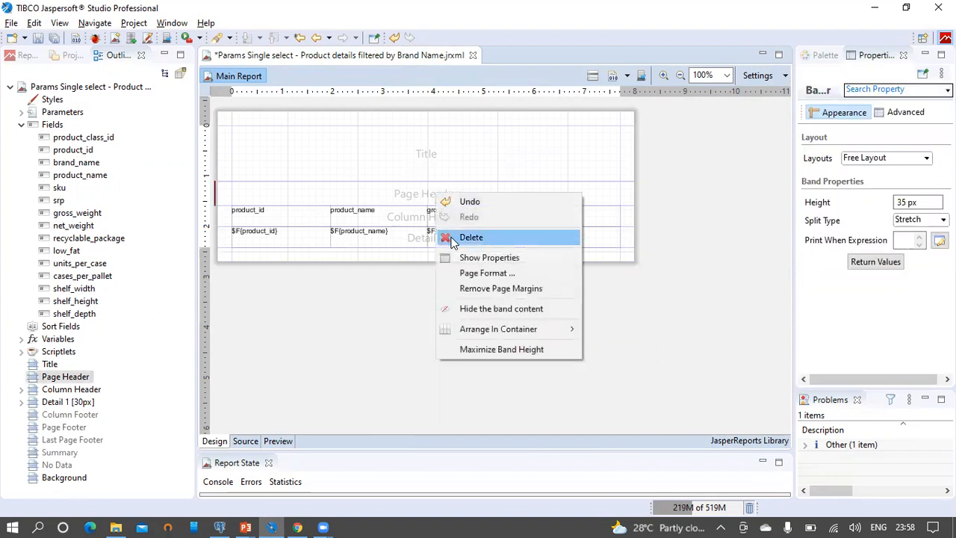
left_click(452, 237)
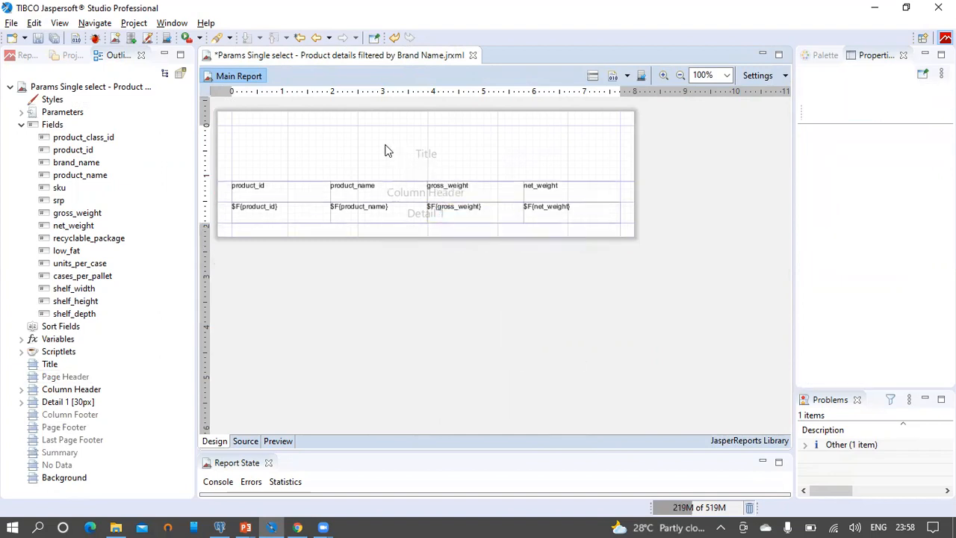
Add a text field to the Title band with the expression "Params Single select - Product details filtered by Brand Name", copied from the pgAdmin comment.
left_click(828, 58)
left_click_drag(842, 128, 461, 138)
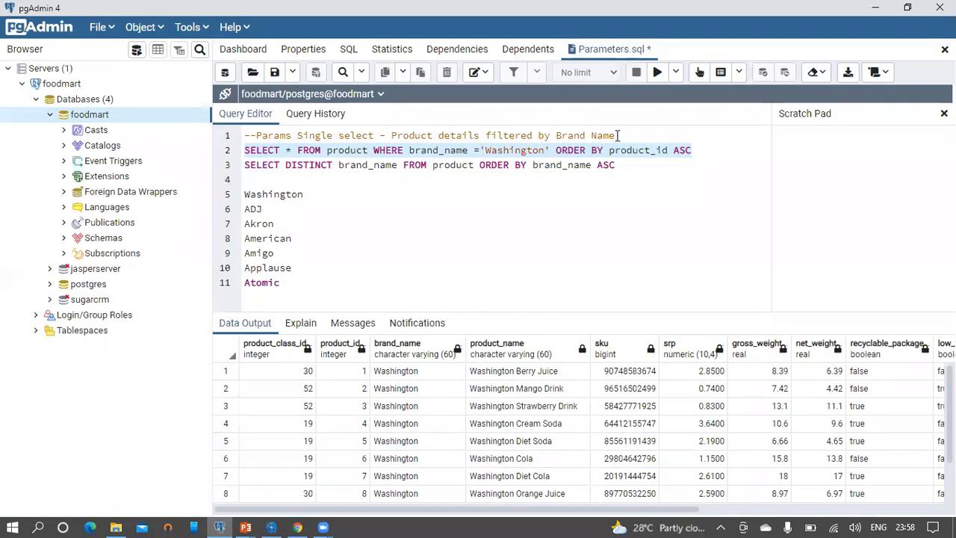
left_click_drag(617, 135, 256, 134)
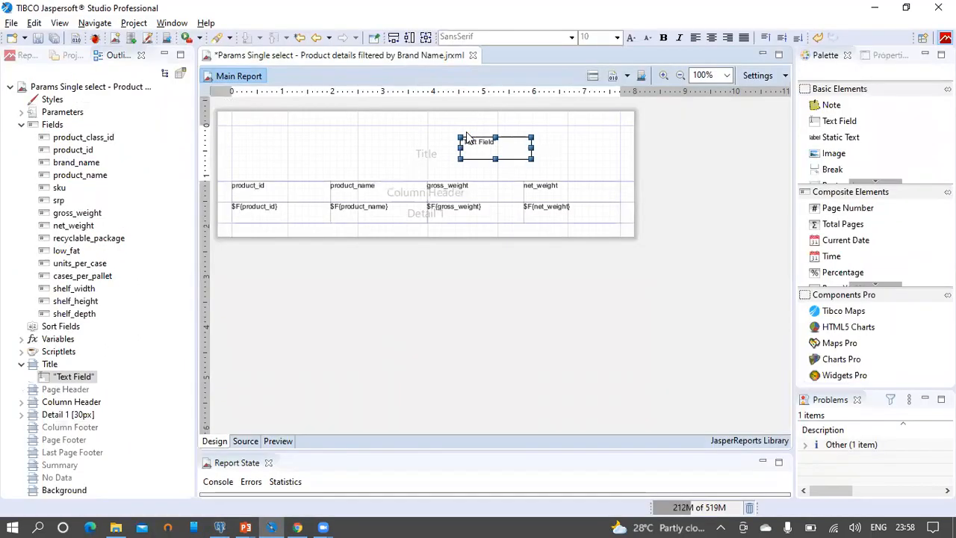
double_click(514, 136)
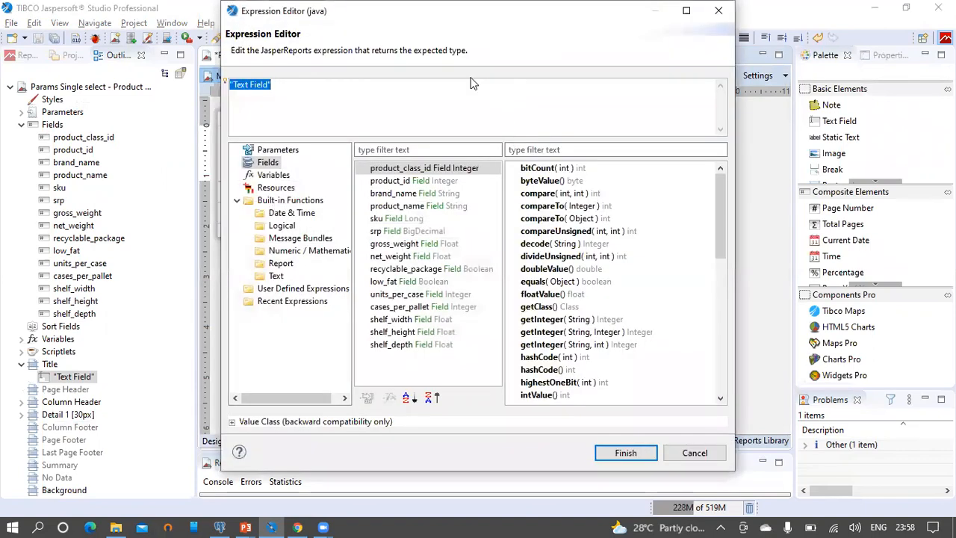
key("BackSpace")
type("\"Params Single select - Product details filtered by Brand Name\"")
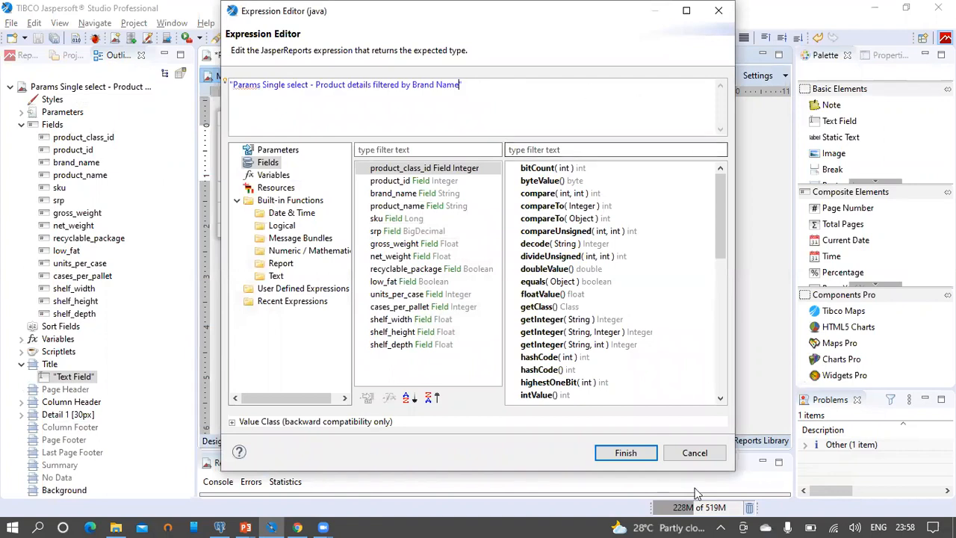
left_click(626, 452)
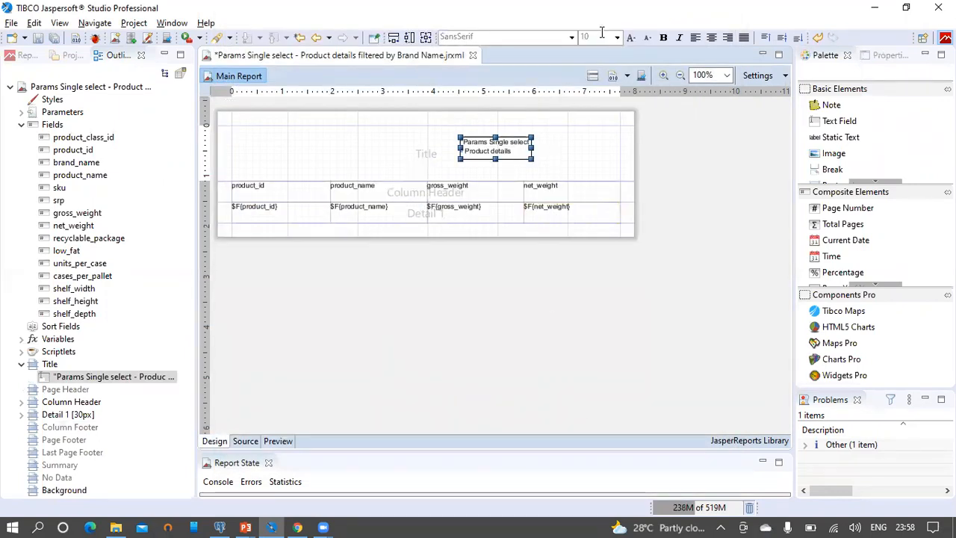
Stretch the title text field to the full band width, move it to the band's upper edge, and fit the Title band to it.
left_click(394, 38)
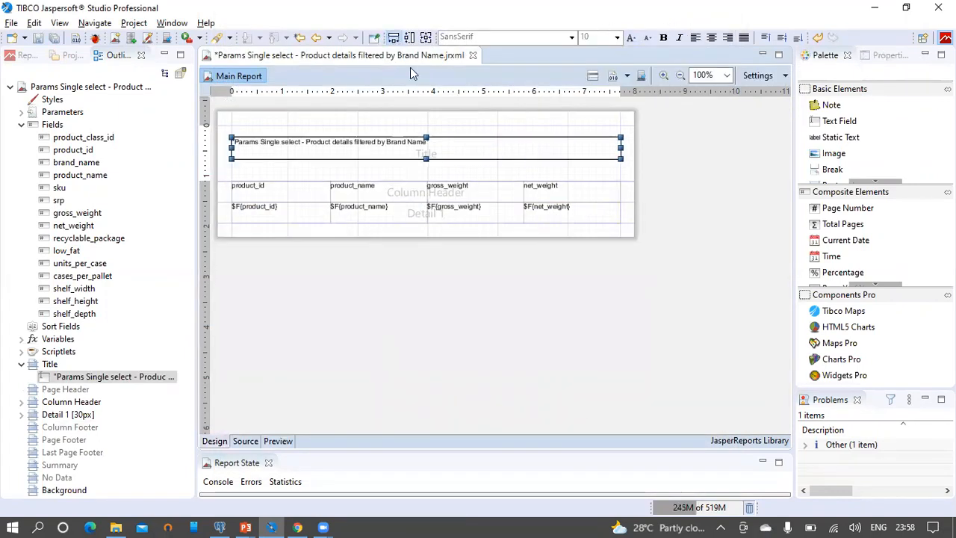
left_click_drag(426, 154, 427, 143)
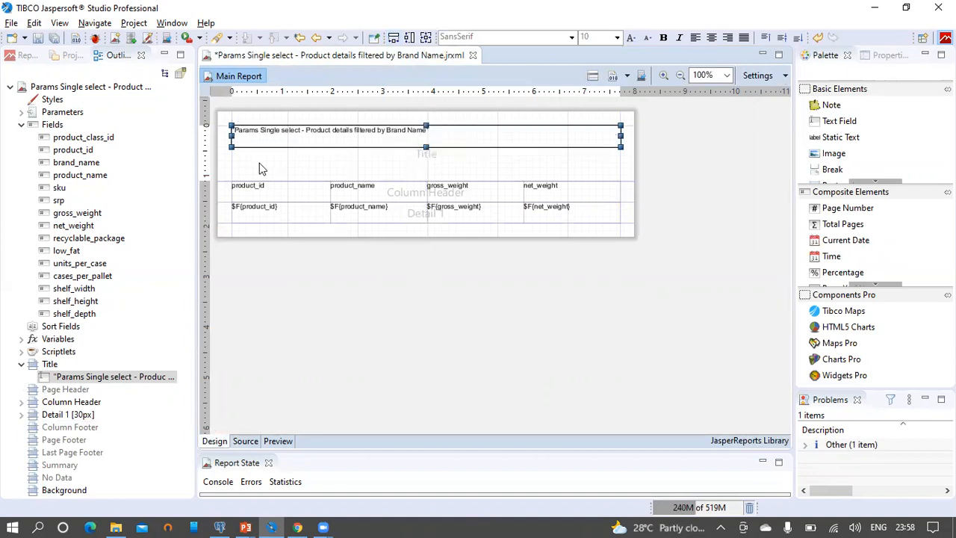
double_click(223, 164)
Center the text of all title, column header and detail elements vertically and horizontally.
left_click_drag(670, 206, 228, 117)
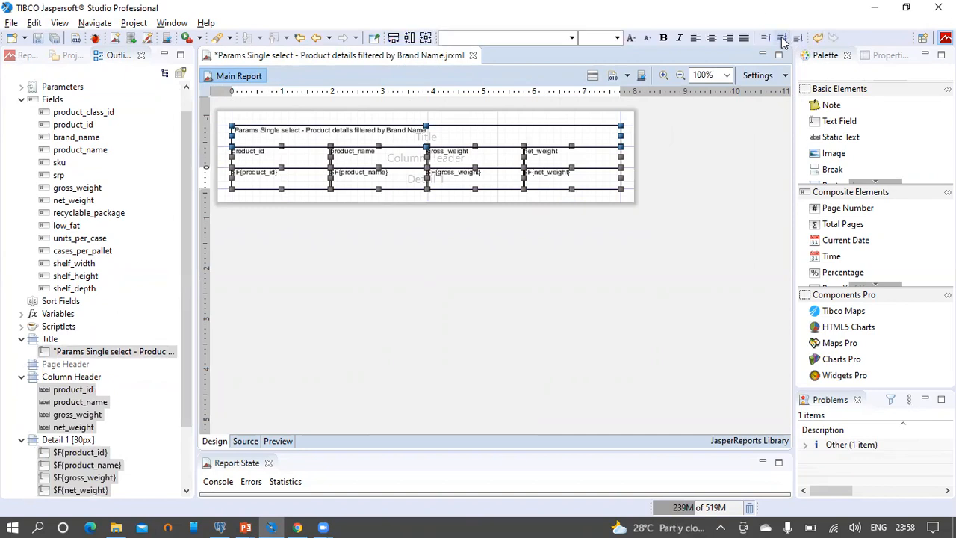
left_click(782, 39)
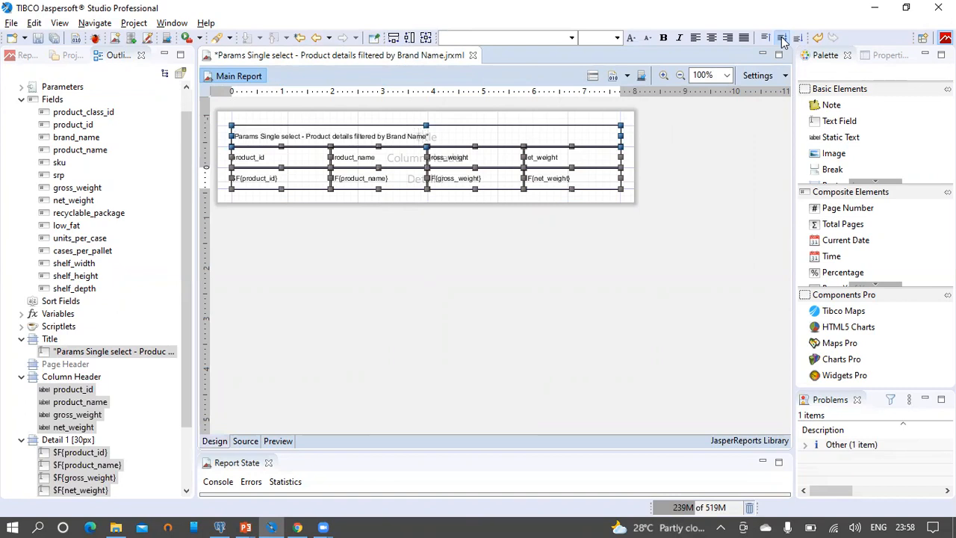
left_click(712, 38)
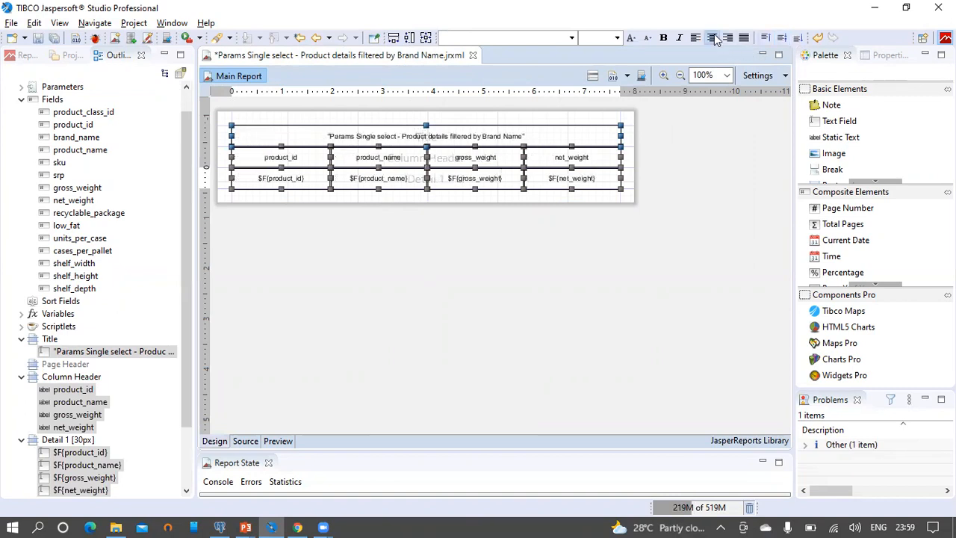
Make the report title text bold.
left_click(504, 263)
left_click(509, 136)
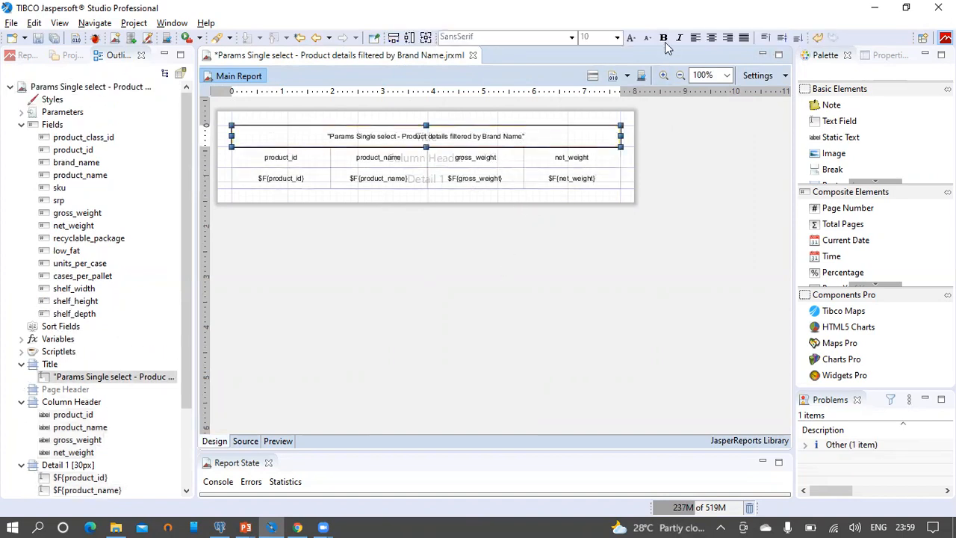
left_click(663, 38)
left_click(644, 263)
Apply solid 1.00 borders on all sides of every title, header and detail element, and save the report.
left_click_drag(701, 249, 234, 114)
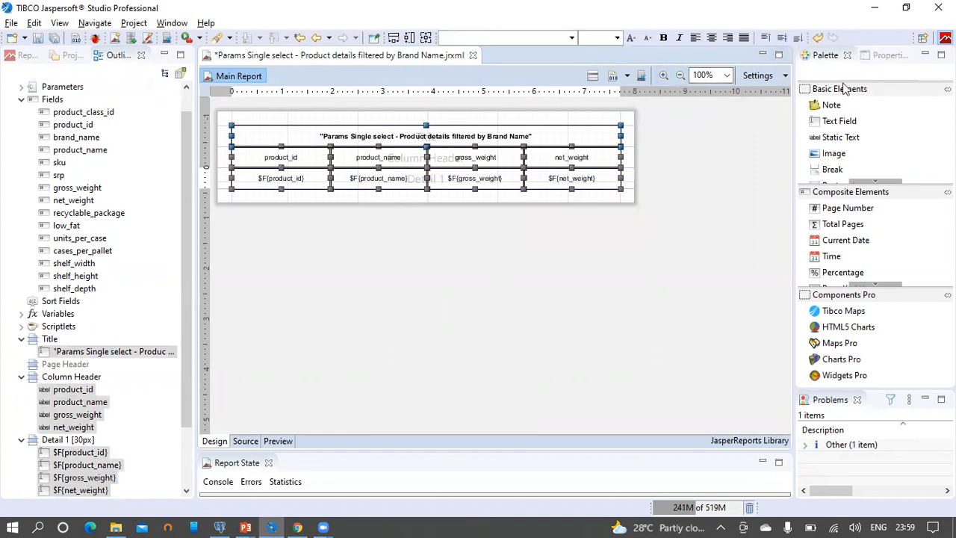
left_click(889, 55)
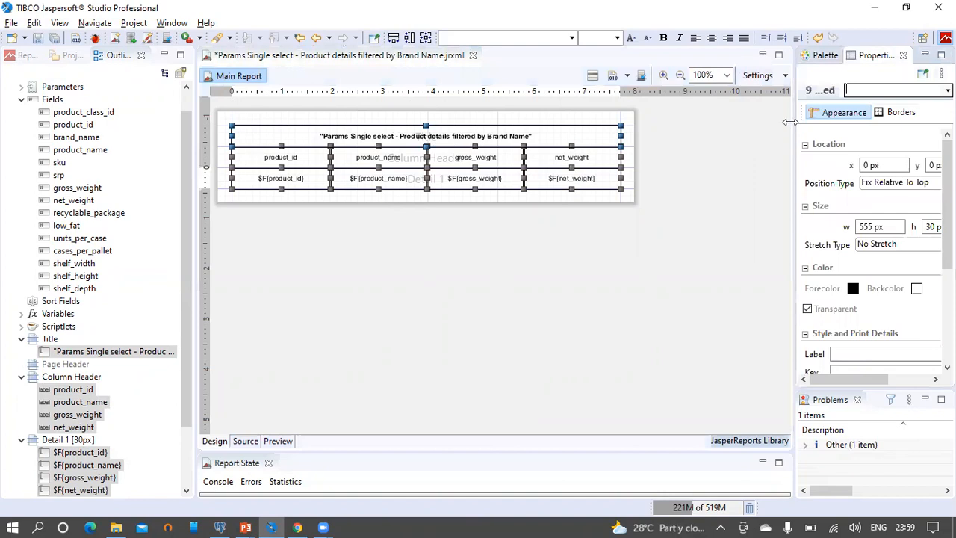
left_click(784, 98)
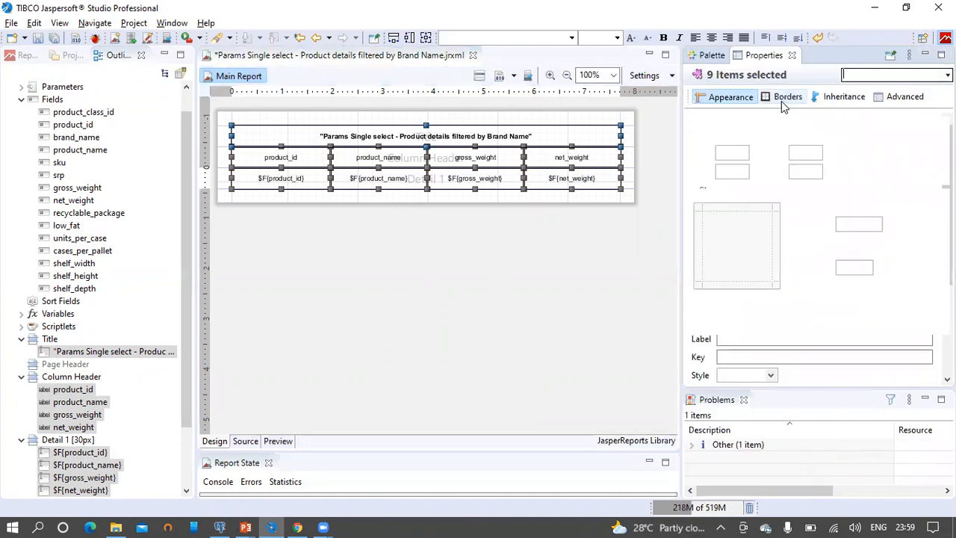
left_click(724, 319)
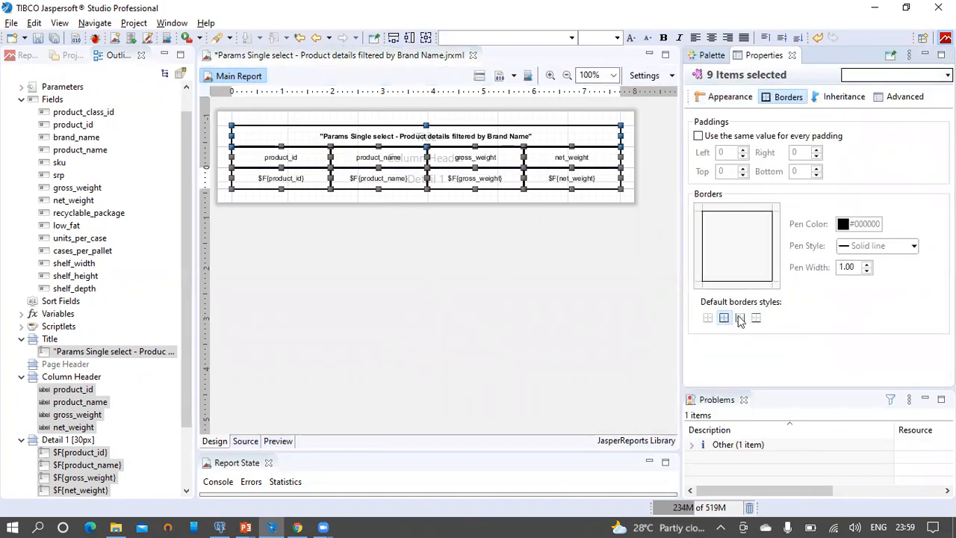
left_click(37, 38)
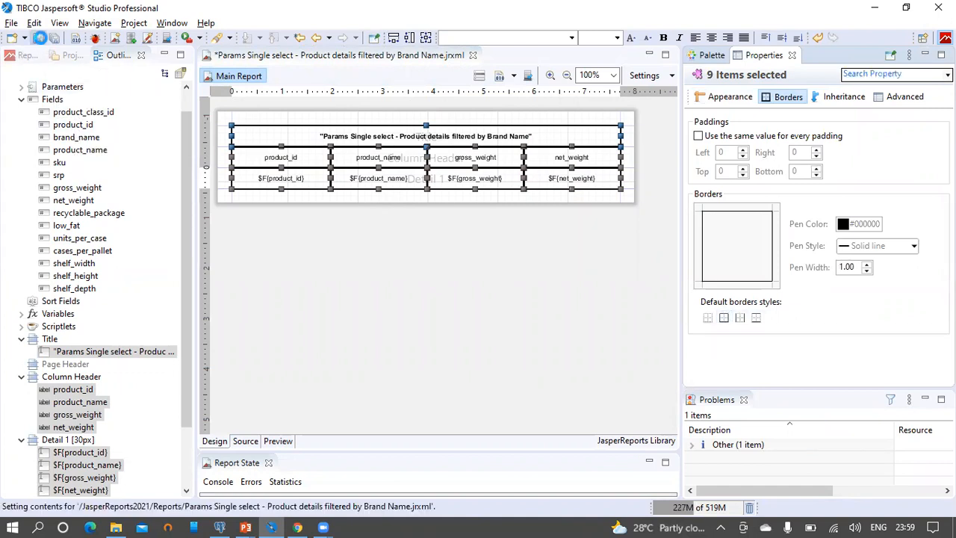
Collapse the fields list, widen the outline area, and add a new parameter to the report.
left_click(639, 228)
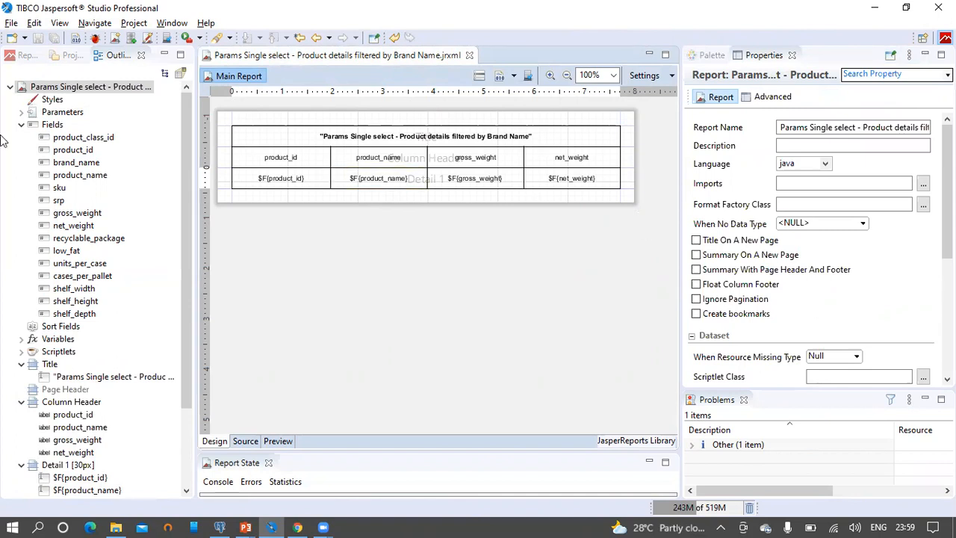
left_click(22, 125)
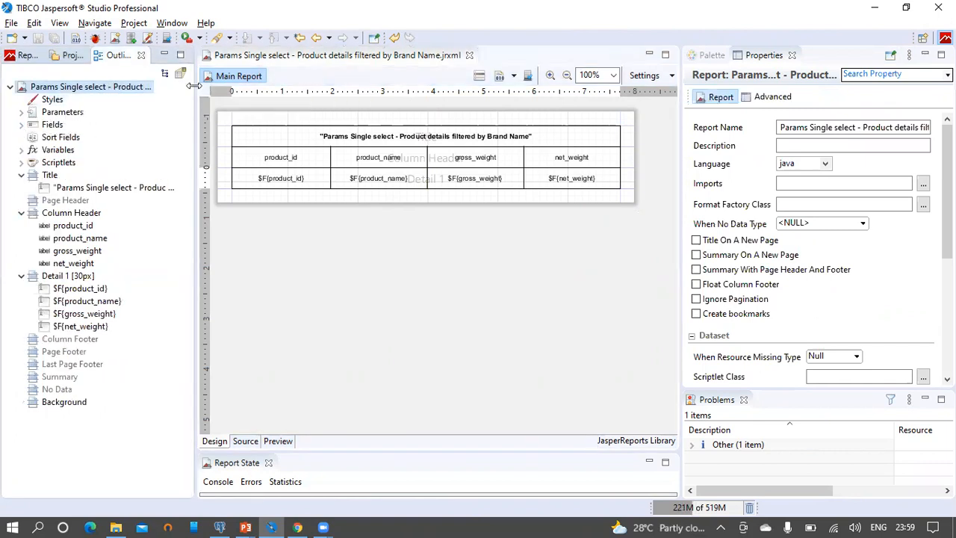
left_click_drag(193, 85, 273, 85)
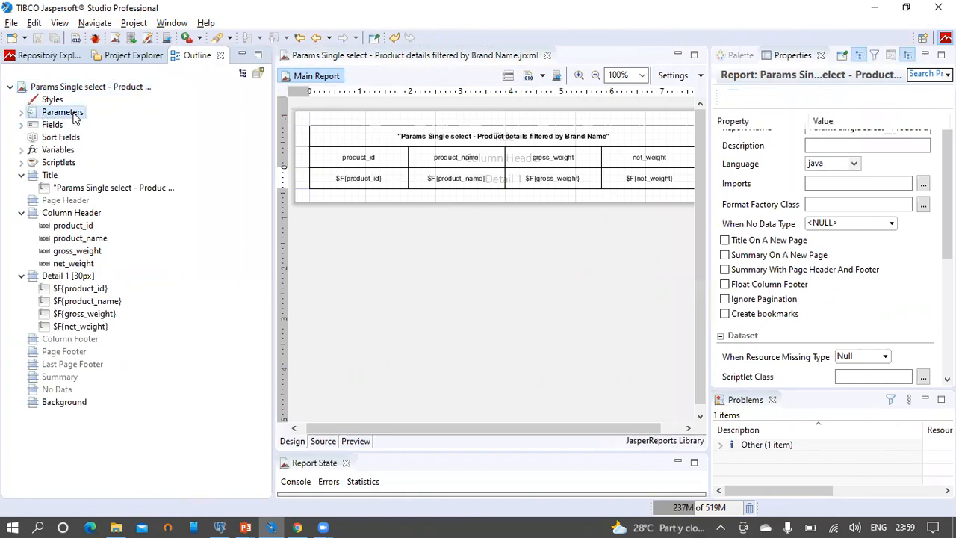
left_click(75, 114)
right_click(73, 114)
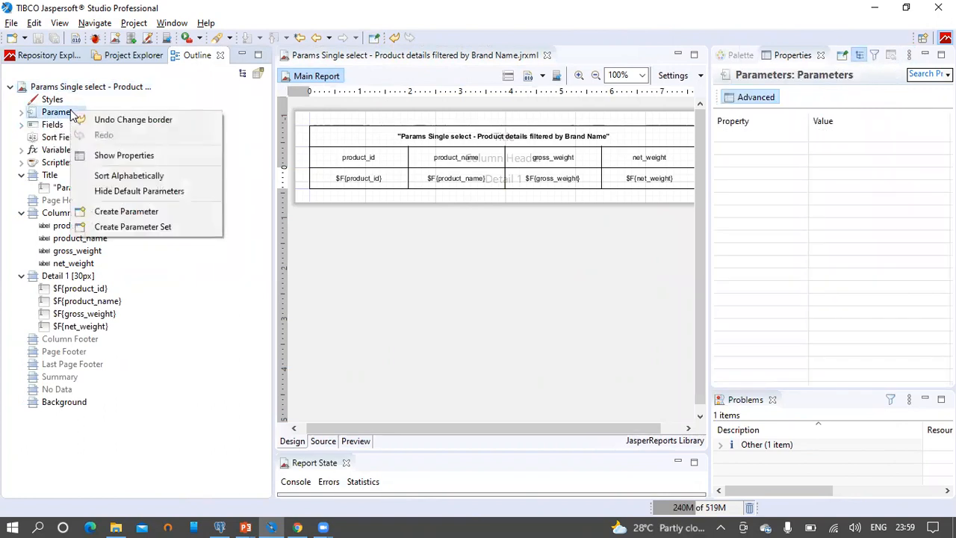
left_click(114, 212)
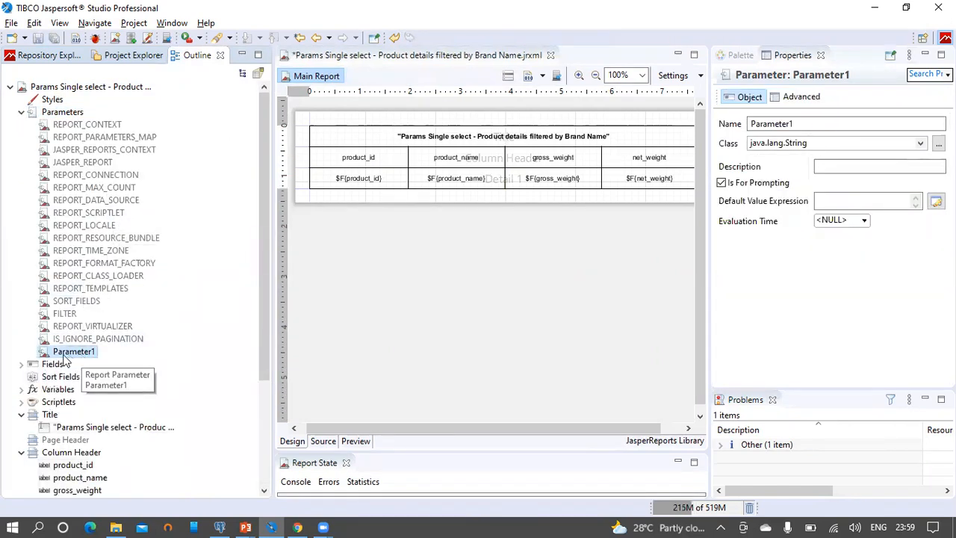
Rename the new parameter to paramBrandName and save the report.
double_click(798, 124)
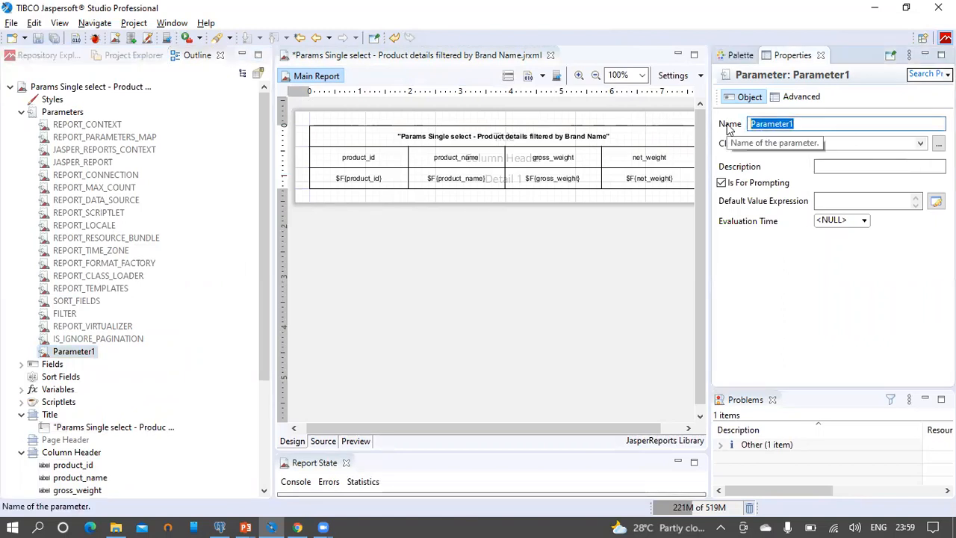
type("paramBrandNam")
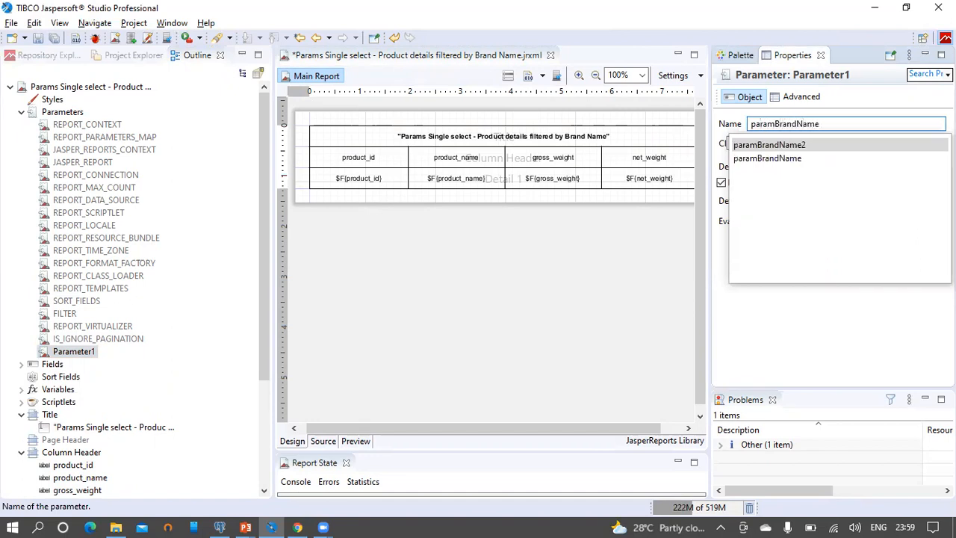
left_click(676, 229)
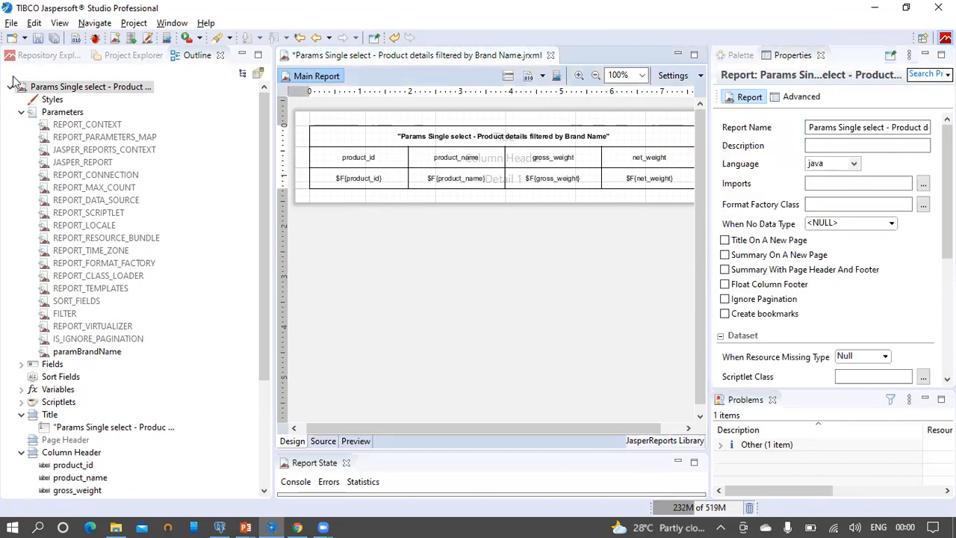
left_click(39, 39)
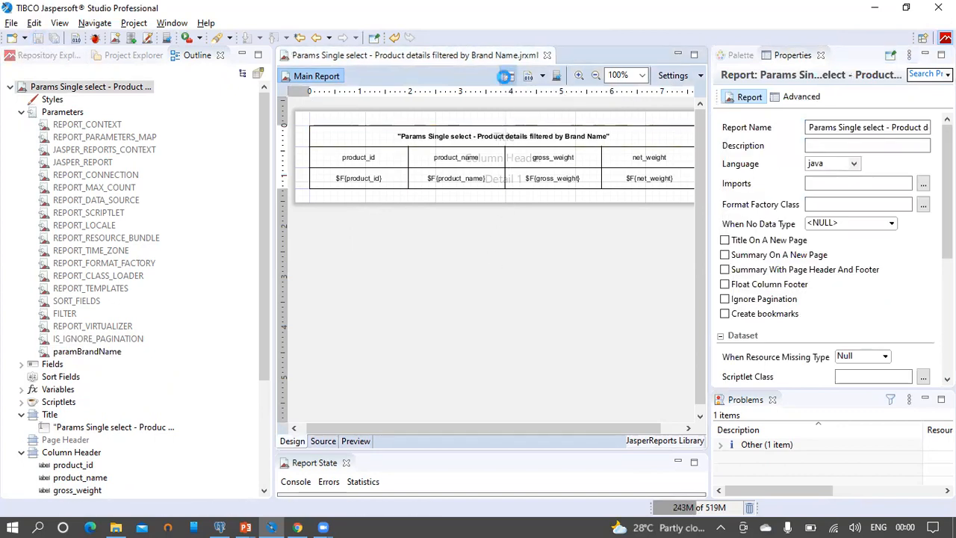
Open the report's dataset and query settings, enlarge the query text area, and show the paramBrandName entry in the parameter list.
left_click(508, 78)
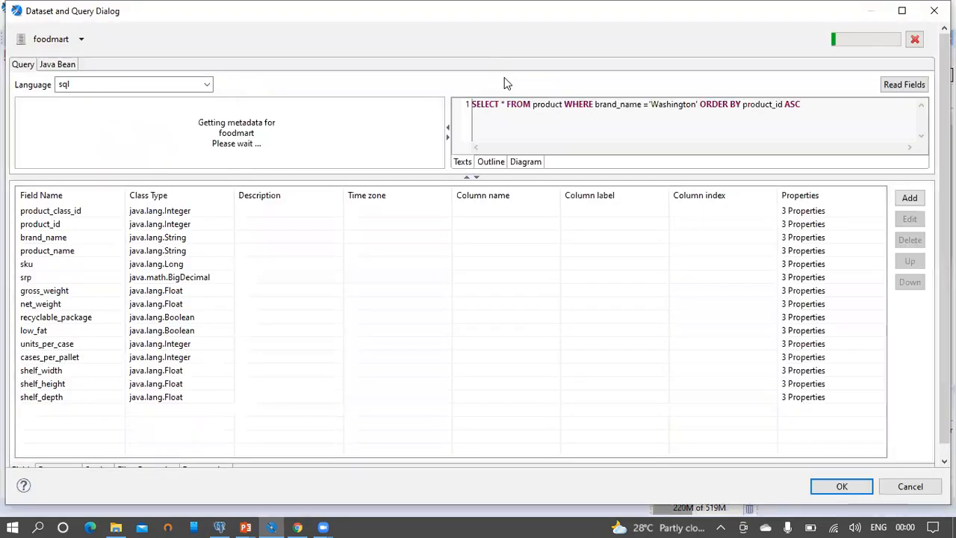
left_click_drag(588, 175, 590, 272)
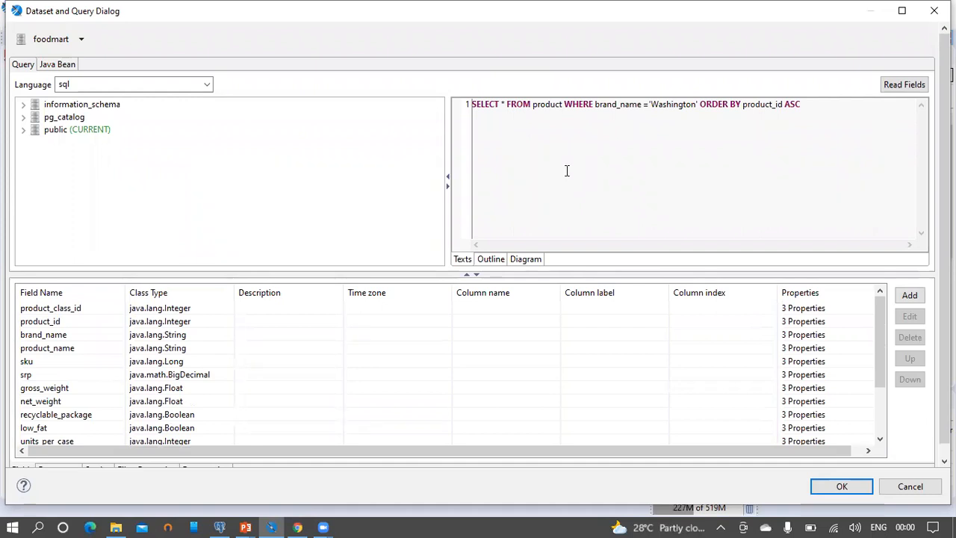
left_click_drag(945, 224, 945, 247)
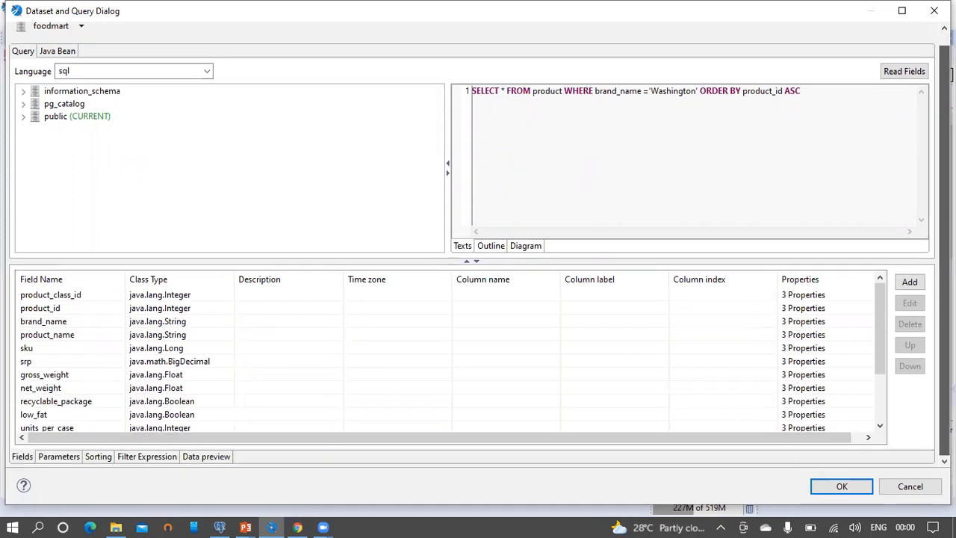
left_click(64, 460)
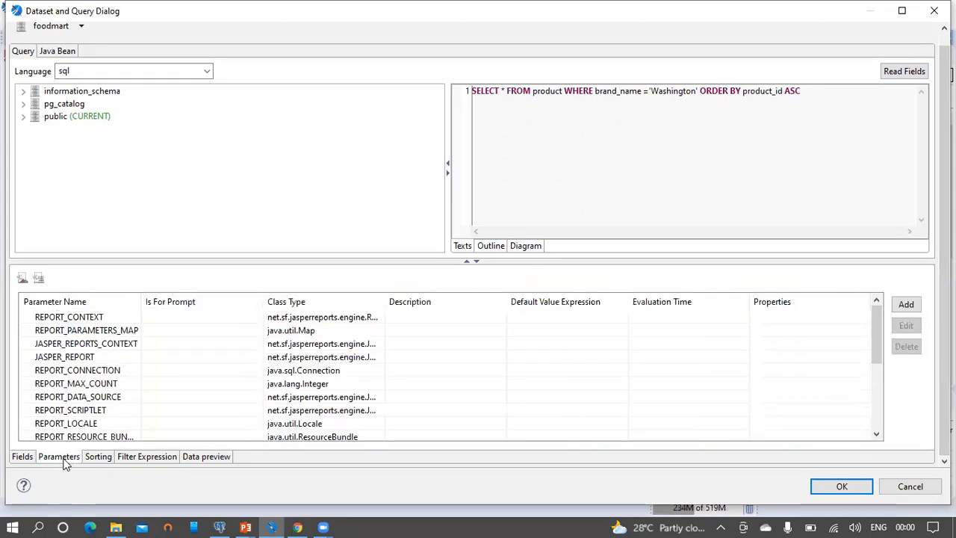
left_click_drag(879, 319, 878, 412)
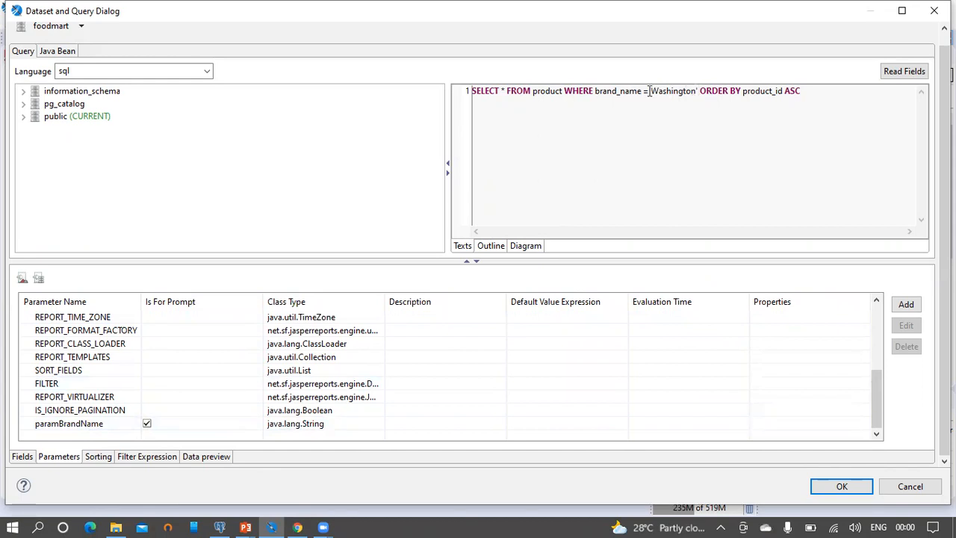
Replace the 'Washington' literal in the query's WHERE clause with $P{paramBrandName} and accept the query.
left_click_drag(596, 91, 699, 91)
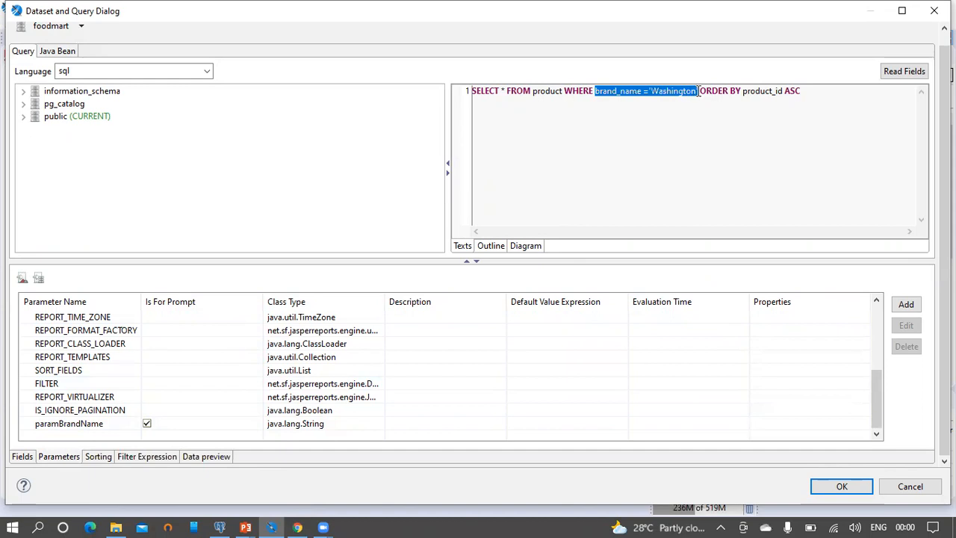
left_click(686, 90)
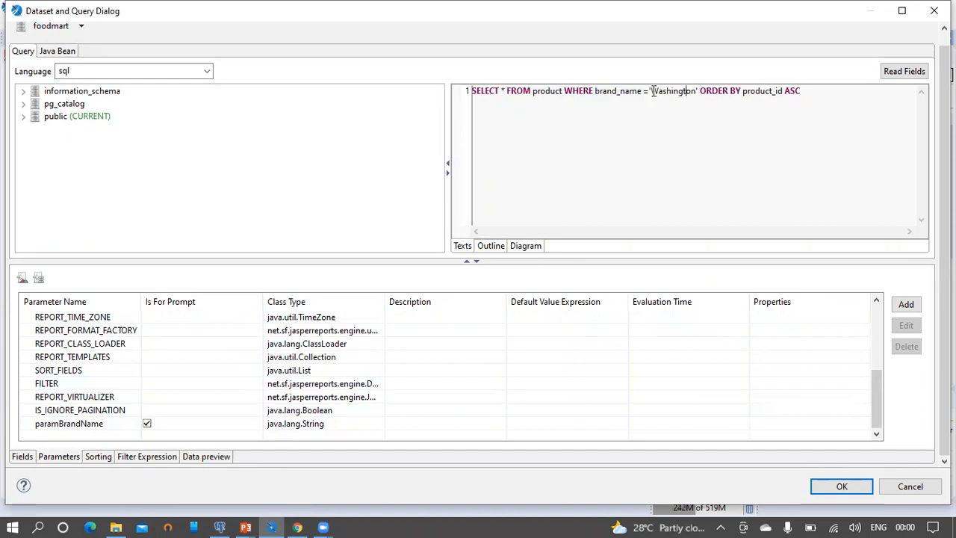
left_click_drag(71, 424, 653, 117)
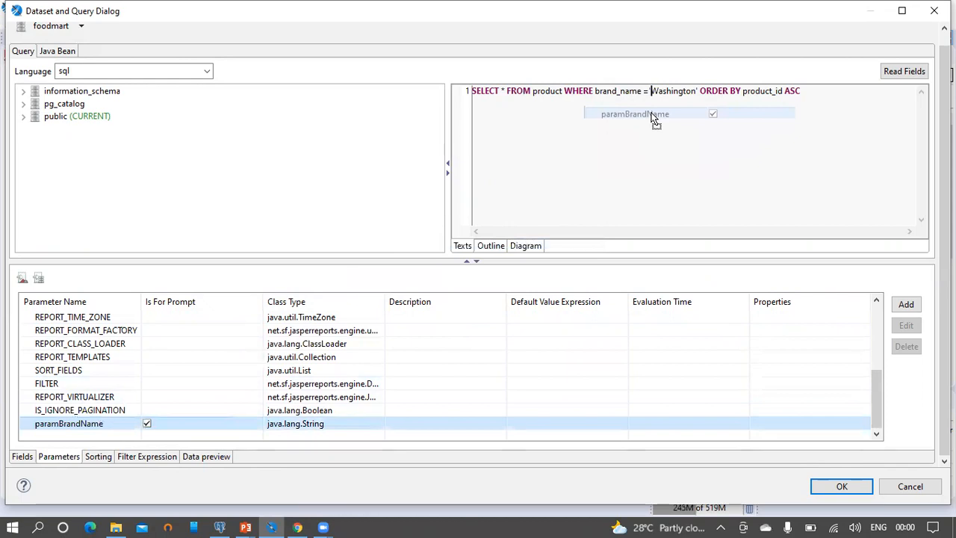
left_click_drag(652, 116, 647, 114)
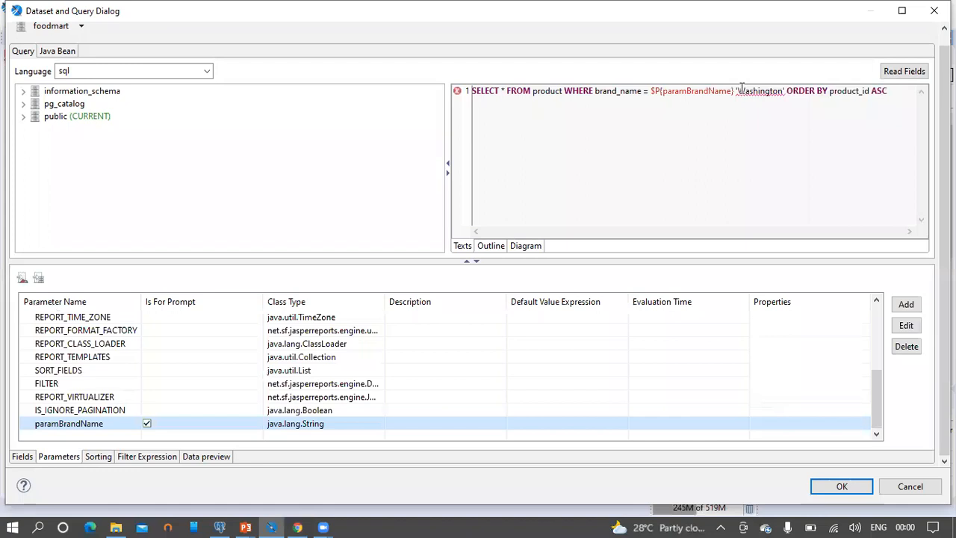
left_click_drag(737, 89, 789, 93)
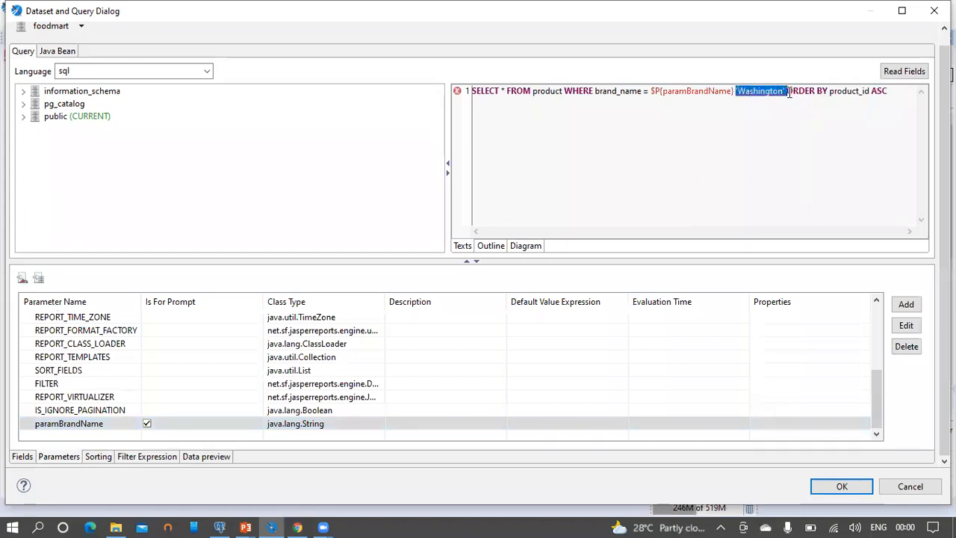
key("BackSpace")
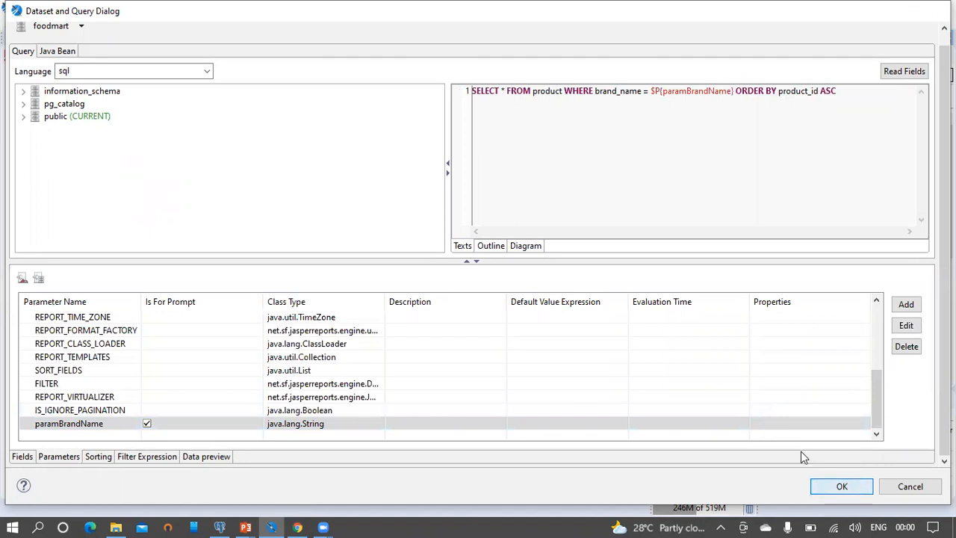
left_click(842, 486)
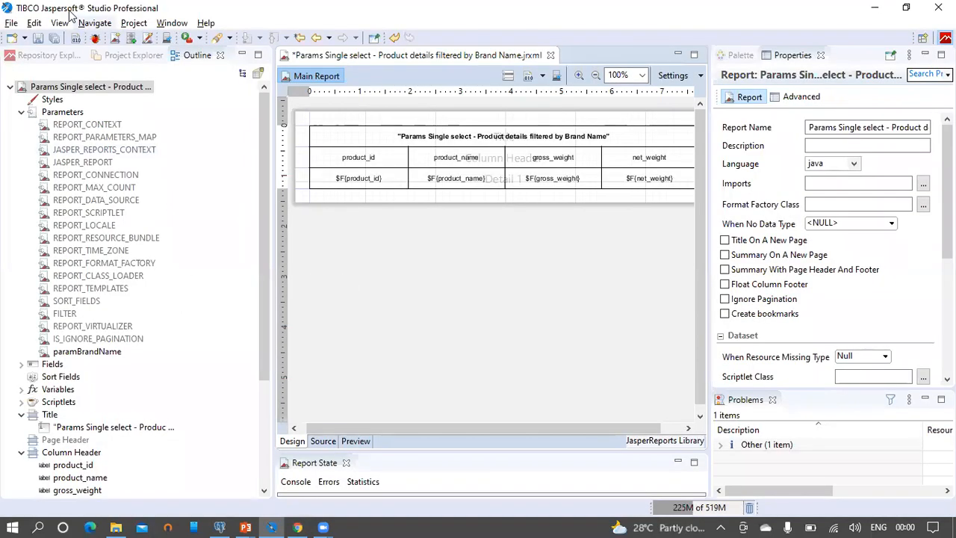
Save the report and open its preview.
left_click(38, 39)
left_click(357, 442)
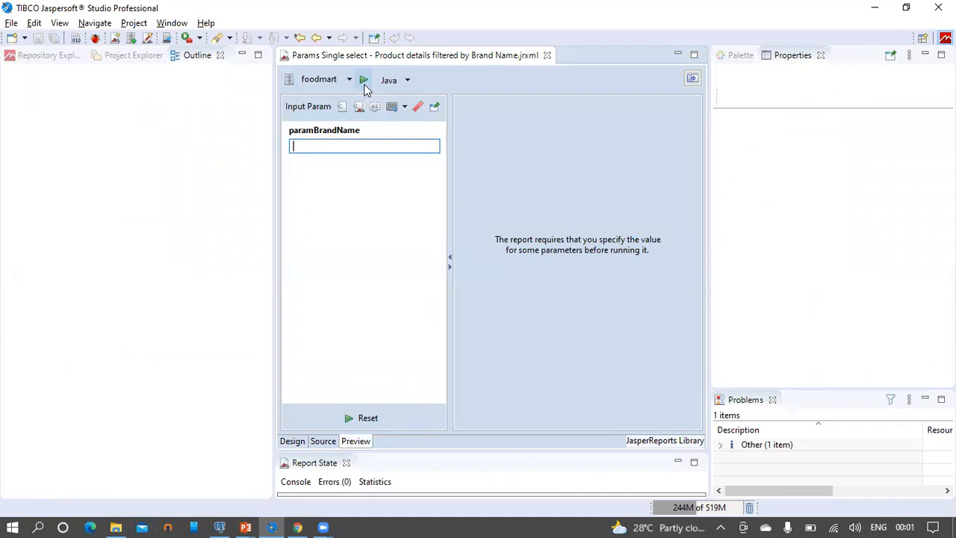
Switch to pgAdmin and run only the query SELECT DISTINCT brand_name FROM product ORDER BY brand_name ASC.
left_click(220, 527)
left_click(431, 190)
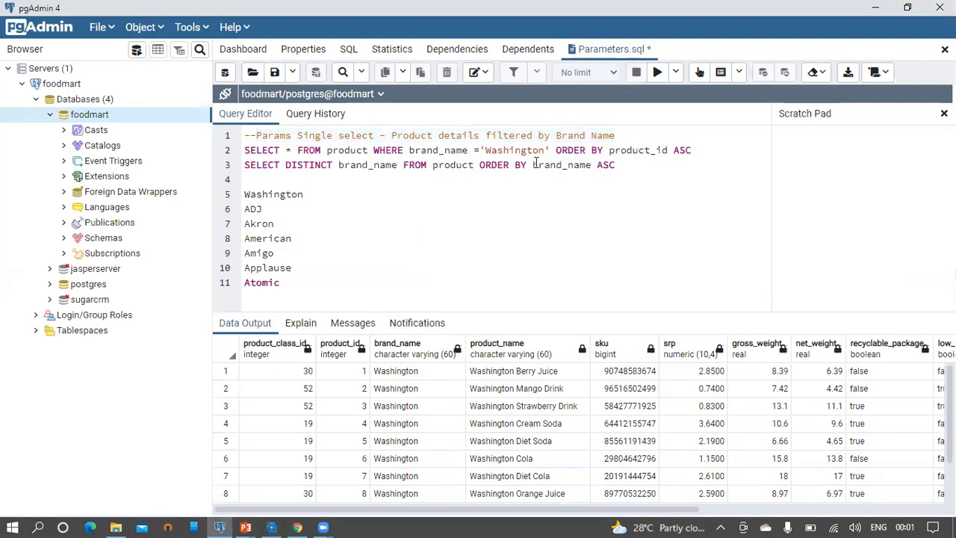
left_click_drag(657, 164, 233, 172)
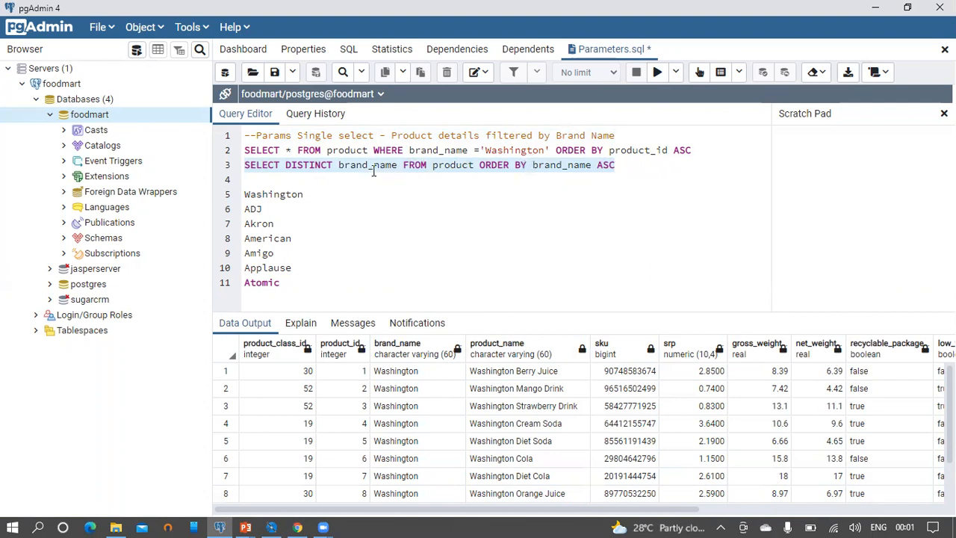
left_click(656, 75)
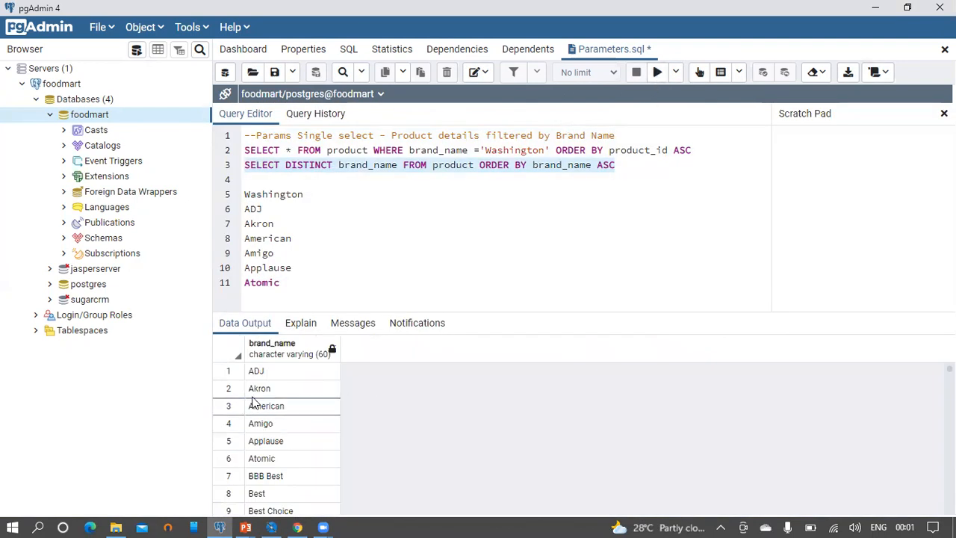
Copy the brand name Washington from the end of the query results.
scroll(275, 390, "down", 8)
scroll(277, 392, "down", 4)
scroll(278, 390, "down", 10)
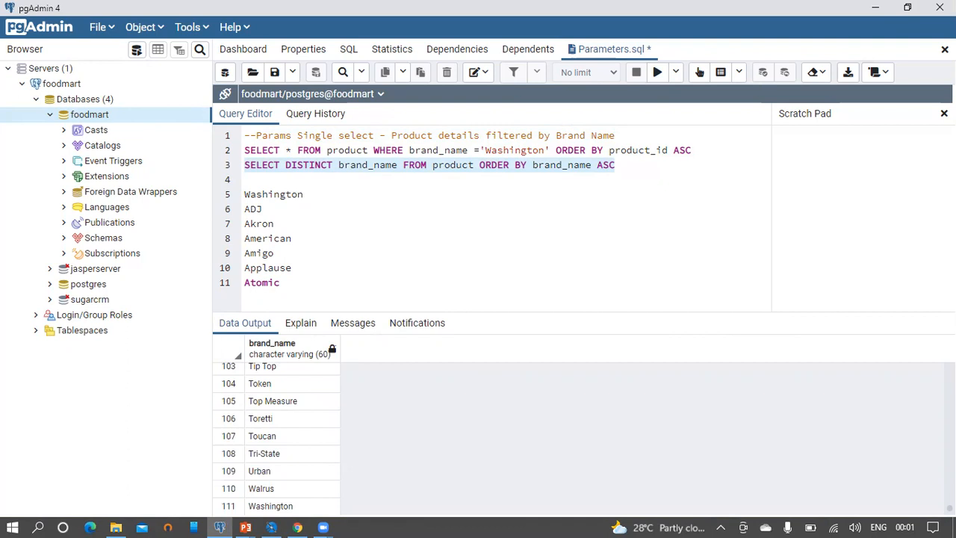
left_click(291, 508)
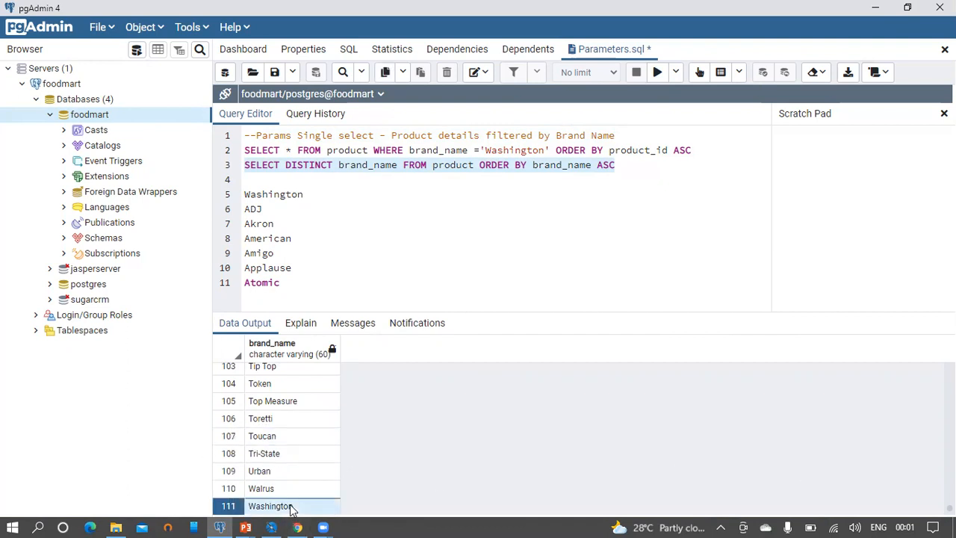
Back in Jaspersoft Studio, set paramBrandName to Washington without quotation marks and run the report preview.
key("alt+Tab")
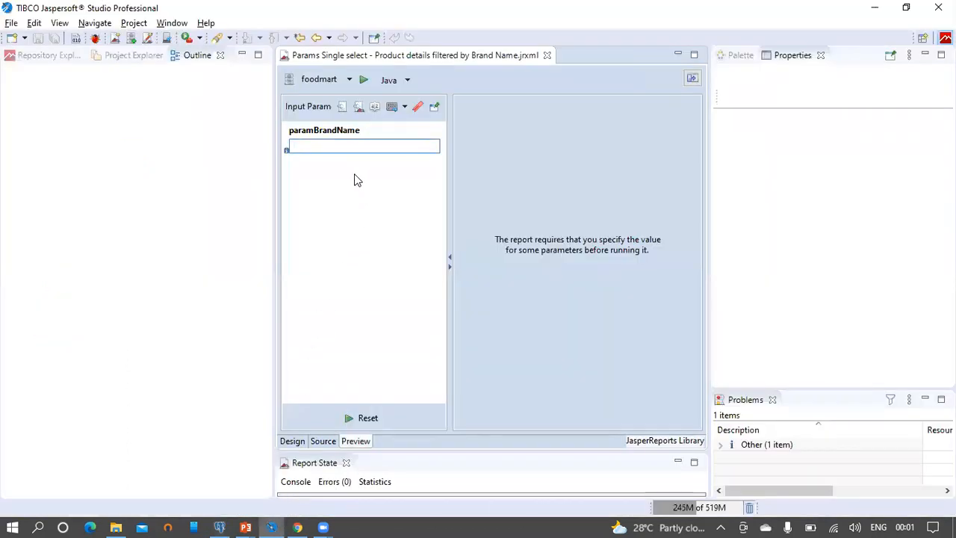
key("ctrl+v")
key("BackSpace")
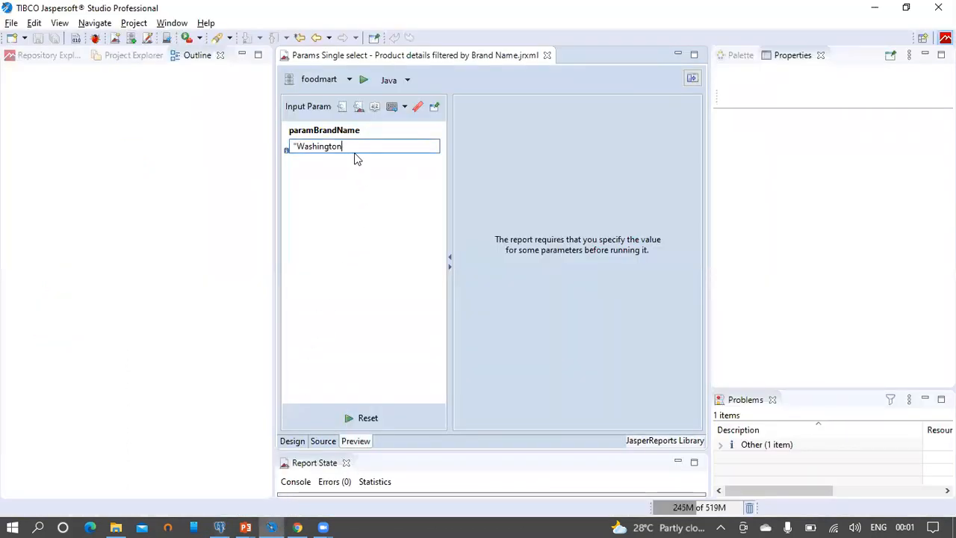
left_click(296, 147)
key("BackSpace")
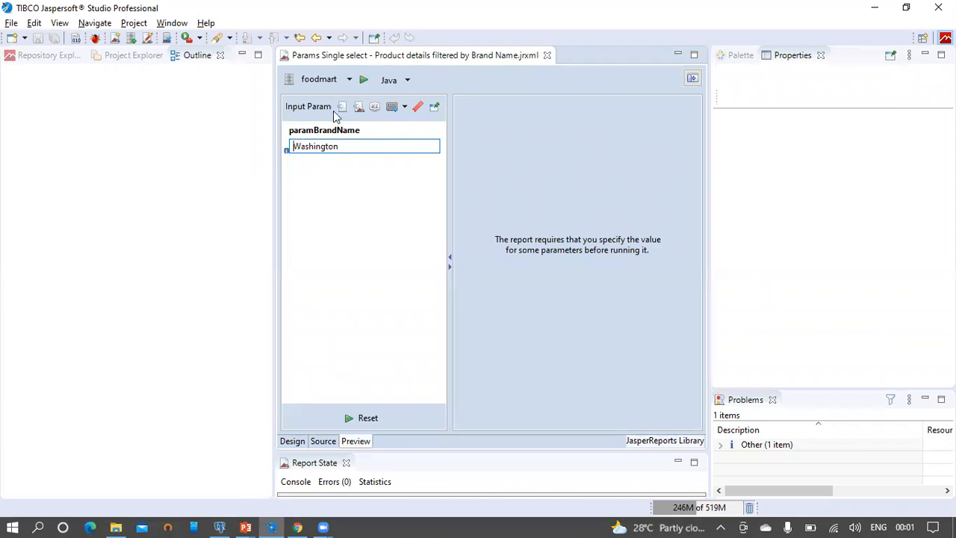
left_click(363, 80)
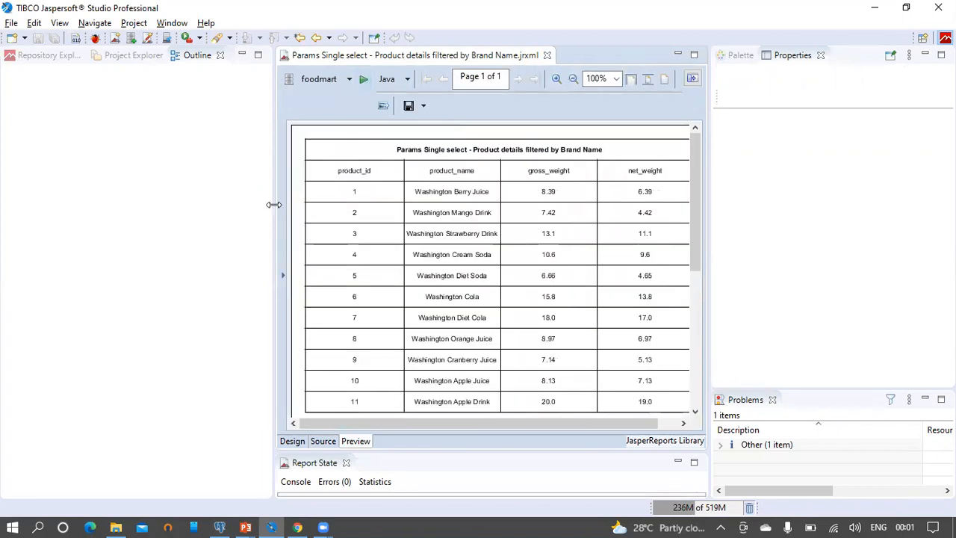
Narrow the outline area to enlarge the report preview, and show the input parameters beside it again.
left_click_drag(152, 214, 112, 216)
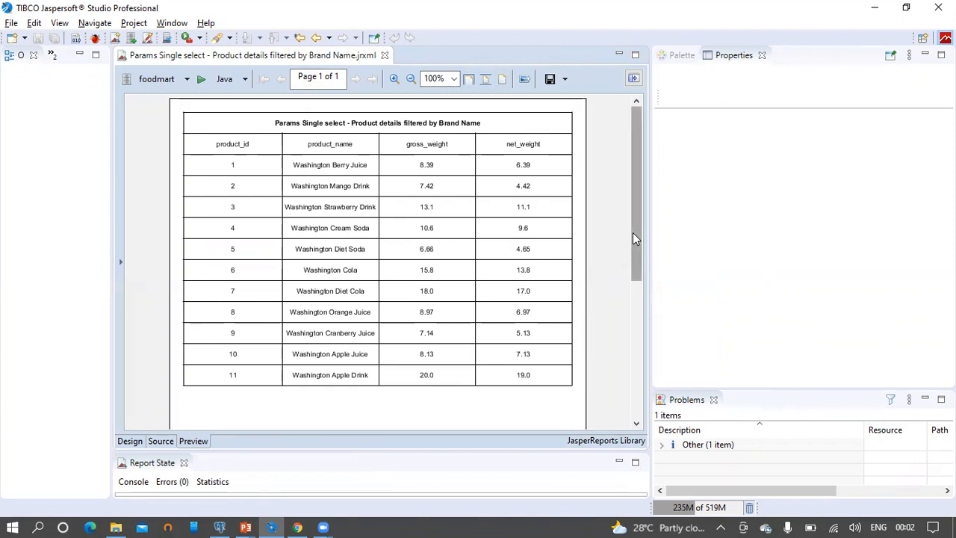
left_click(634, 79)
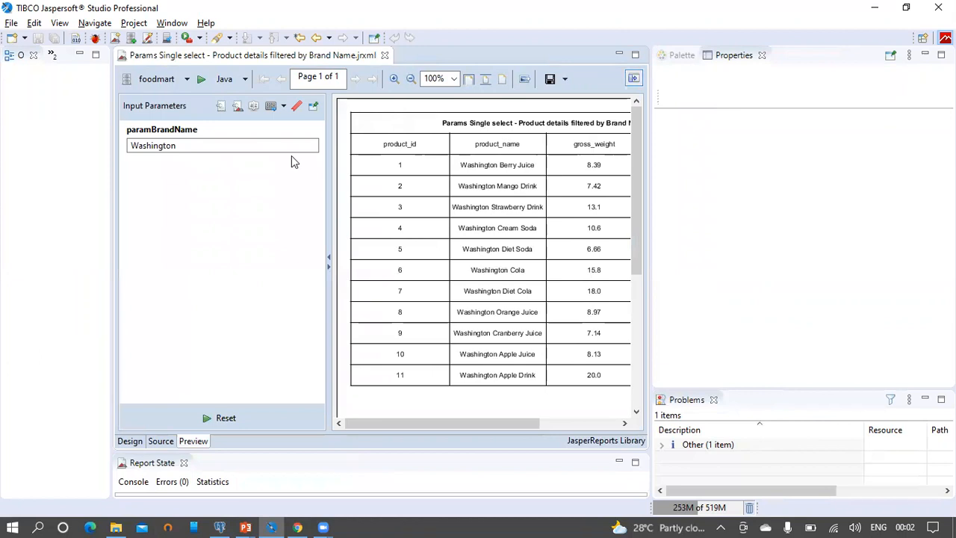
Switch to pgAdmin and copy the brand name ADJ from the list below the queries in the query editor.
left_click_drag(189, 146, 126, 149)
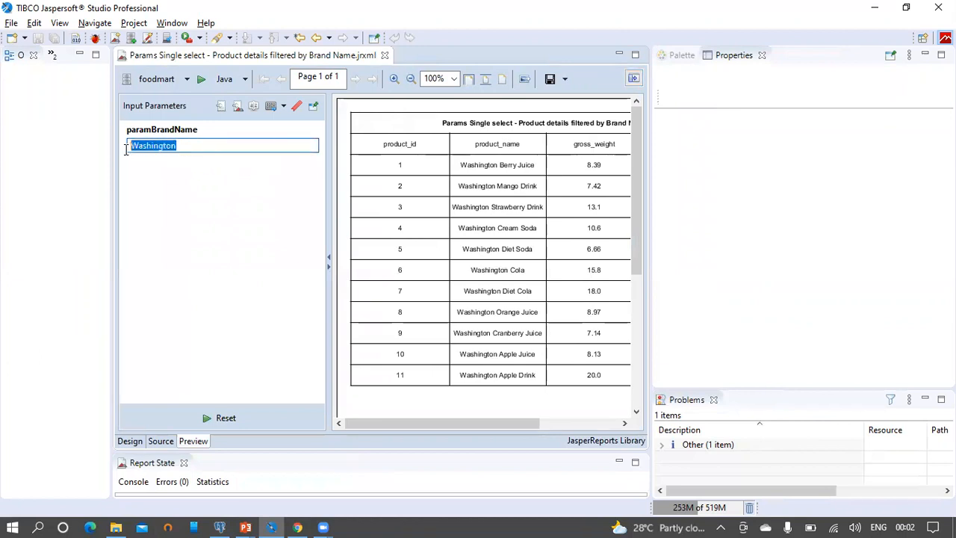
left_click(220, 526)
double_click(252, 210)
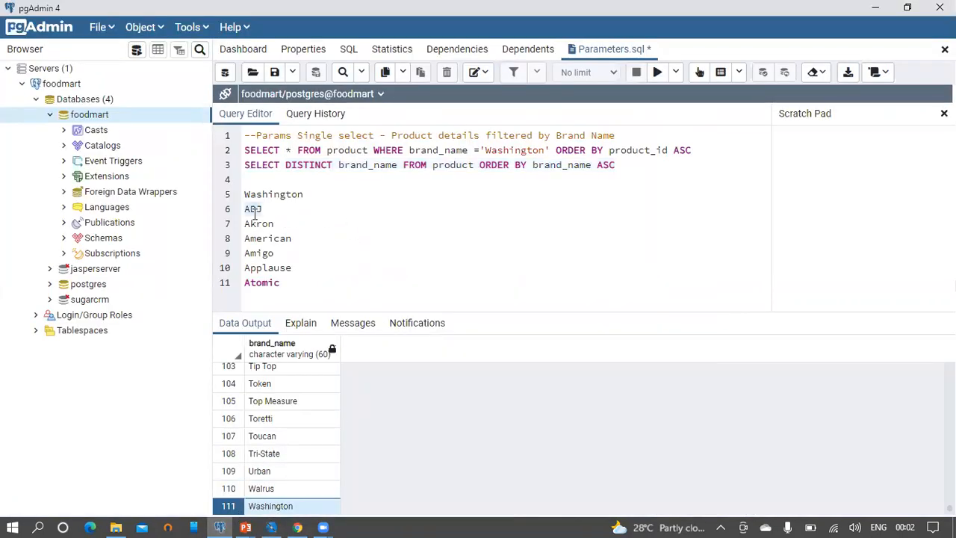
Back in Jaspersoft Studio, set paramBrandName to ADJ, run the report preview, and widen the preview area.
key("alt+Tab")
left_click_drag(198, 146, 110, 147)
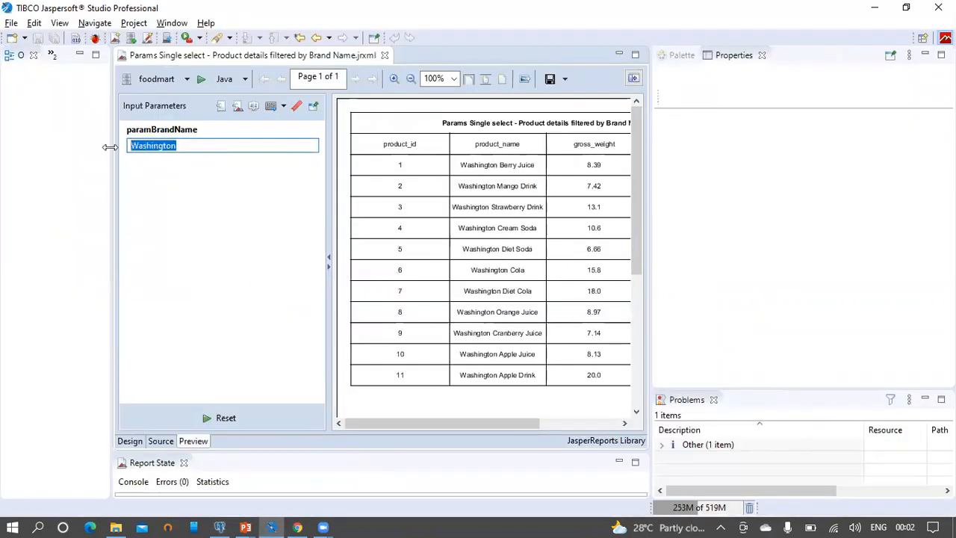
key("ctrl+v")
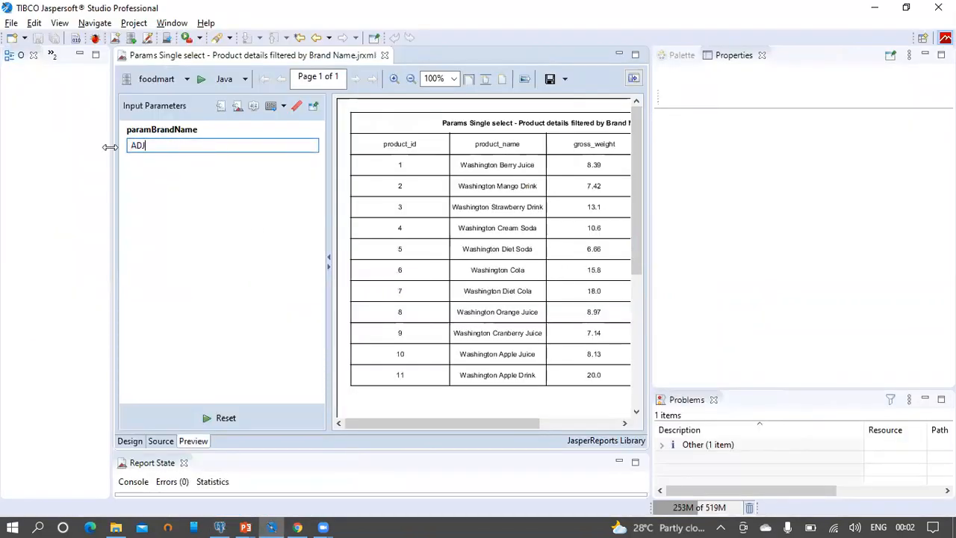
left_click(202, 81)
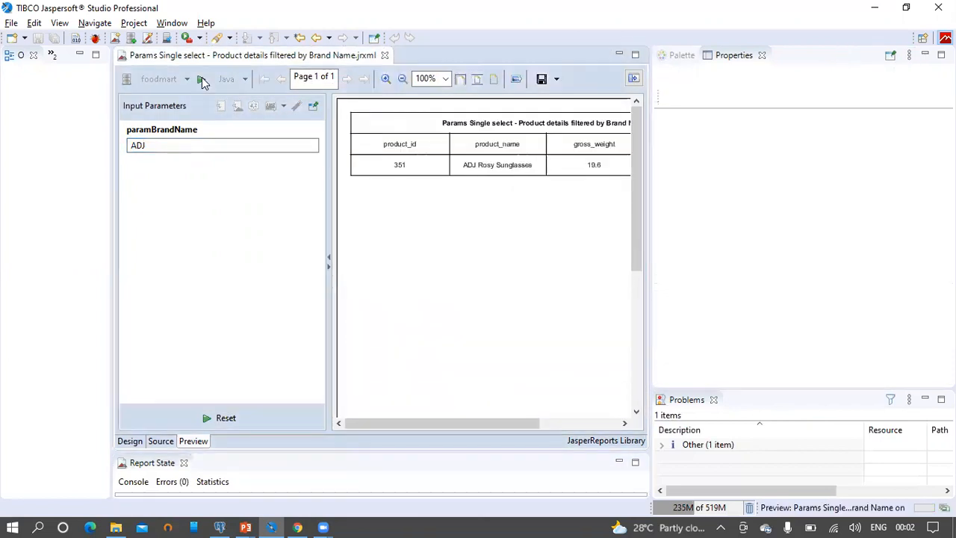
left_click_drag(650, 160, 779, 154)
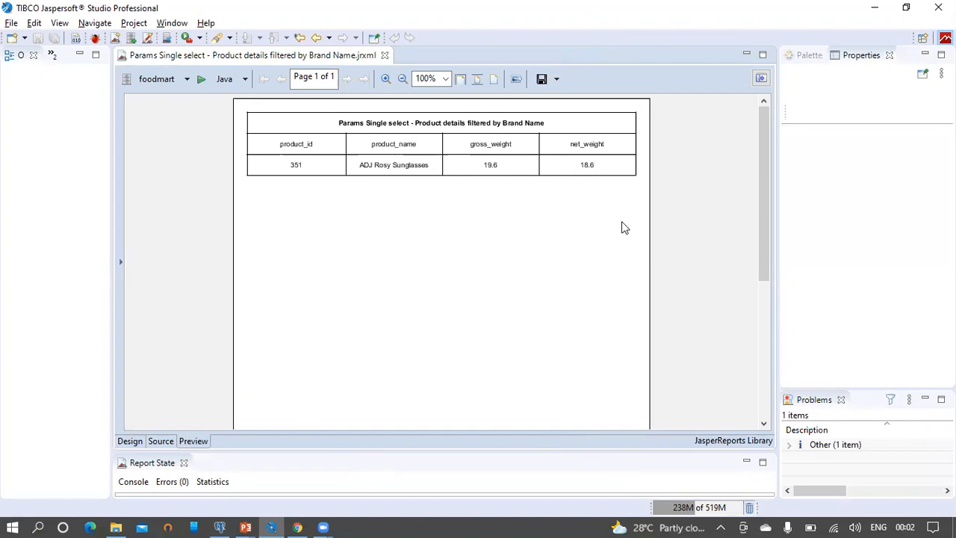
Return to the report design, widen the outline area, and increase the Title band's height to about 81 px.
left_click(129, 448)
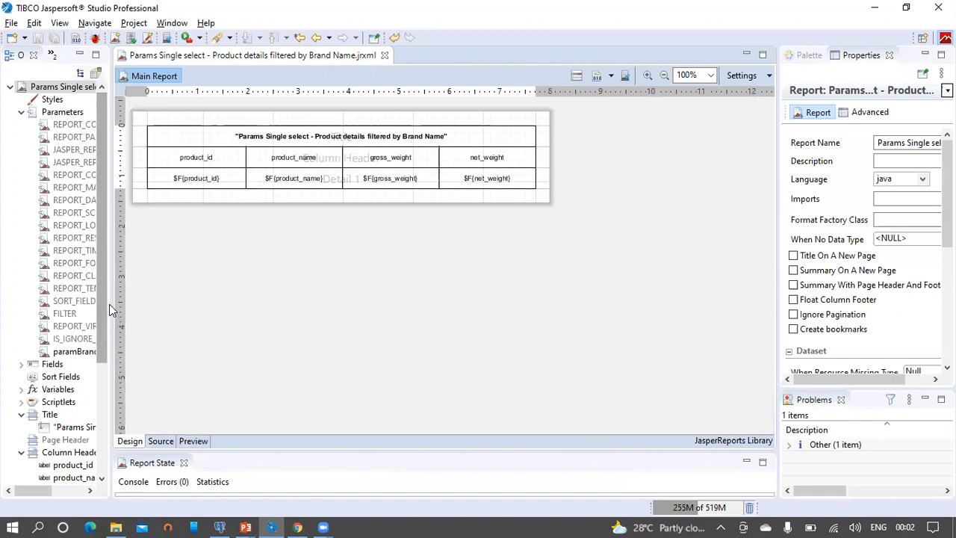
left_click_drag(110, 304, 194, 304)
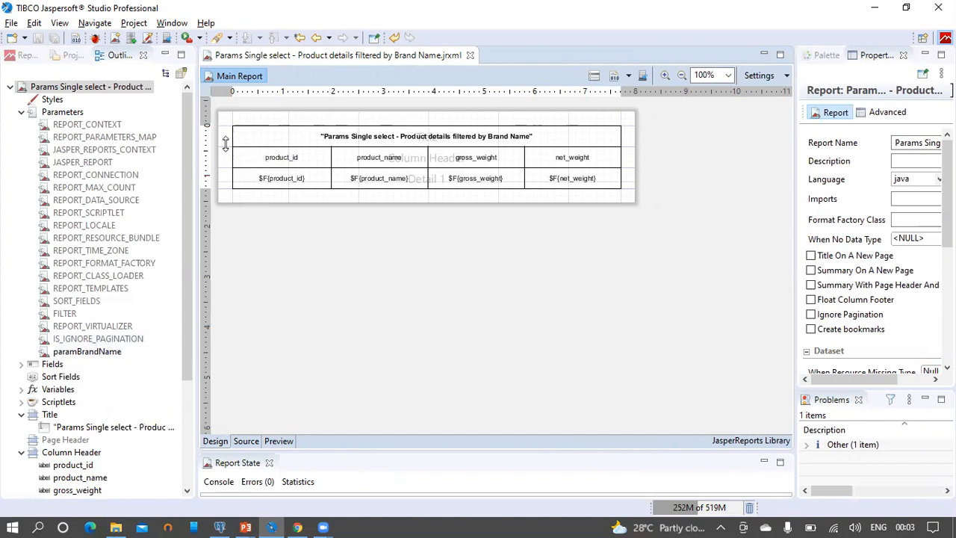
left_click_drag(225, 144, 226, 187)
Add paramBrandName as a text field below the report title at x 140, y 30 px, sized 415 by 30 px.
left_click_drag(105, 358, 426, 162)
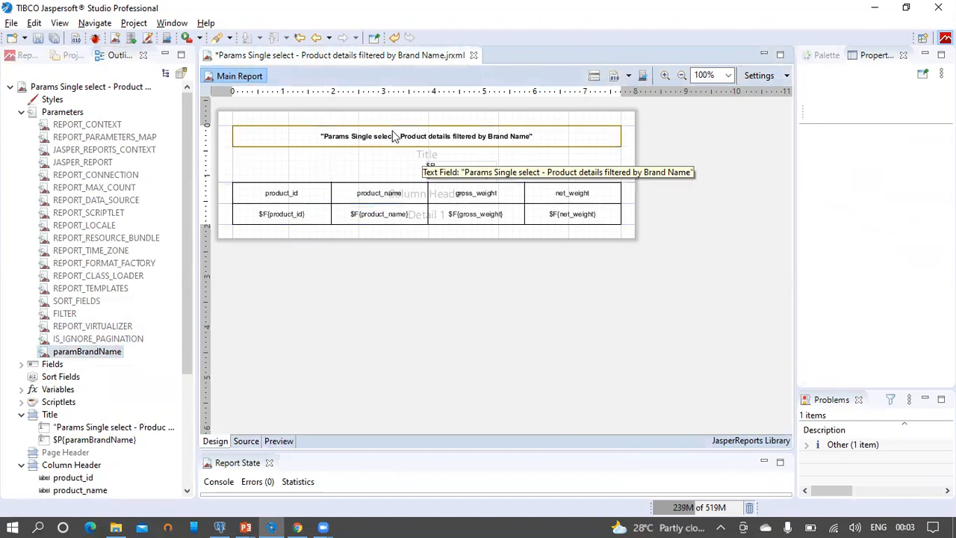
left_click(429, 168)
left_click_drag(446, 174, 620, 155)
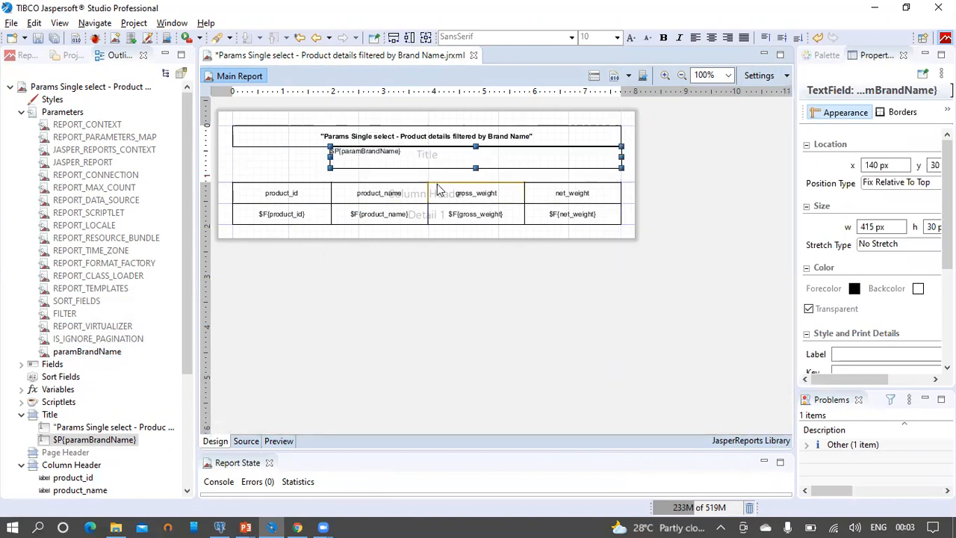
Copy the product_id header label into the Title band, beside the parameter field at x 0, y 30 px, and change its text to Brand Name.
left_click(295, 194)
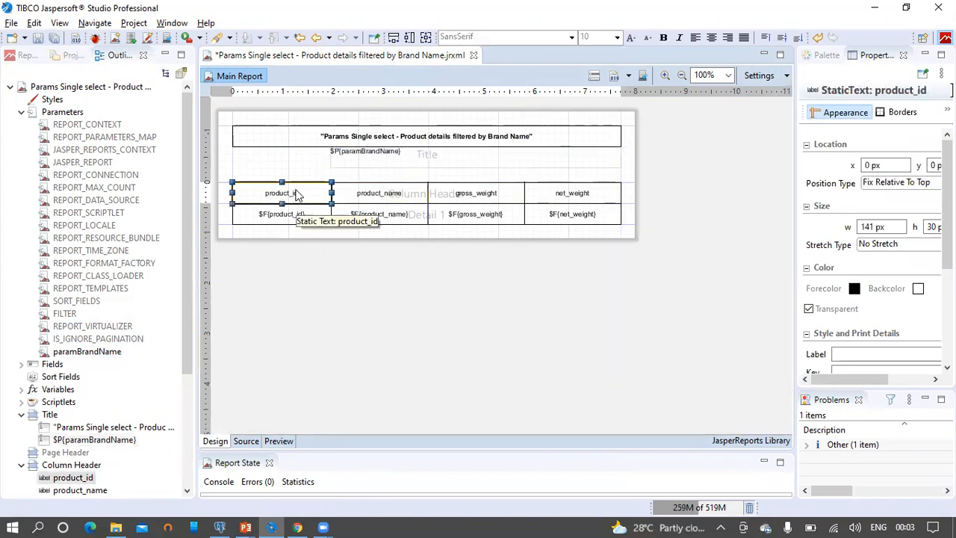
left_click(297, 167)
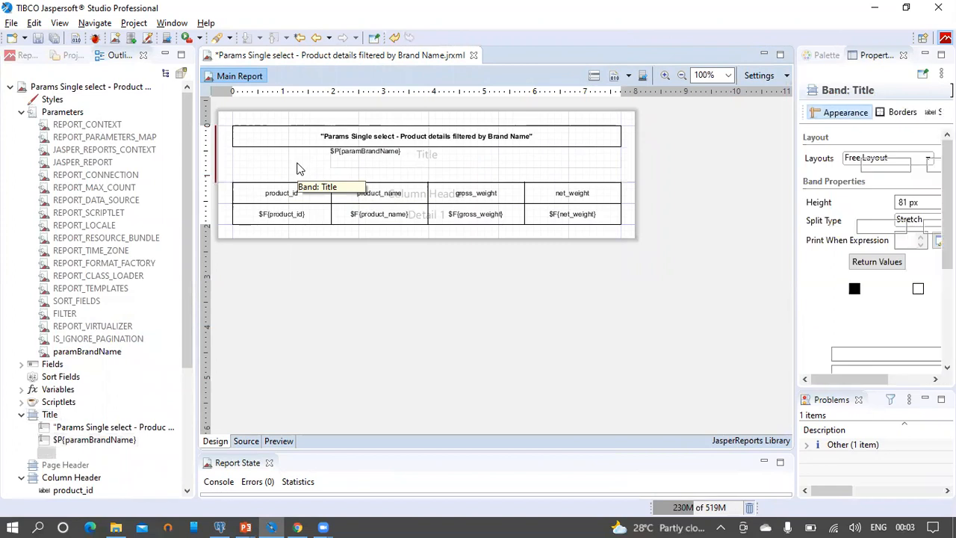
left_click_drag(281, 137, 287, 157)
double_click(301, 157)
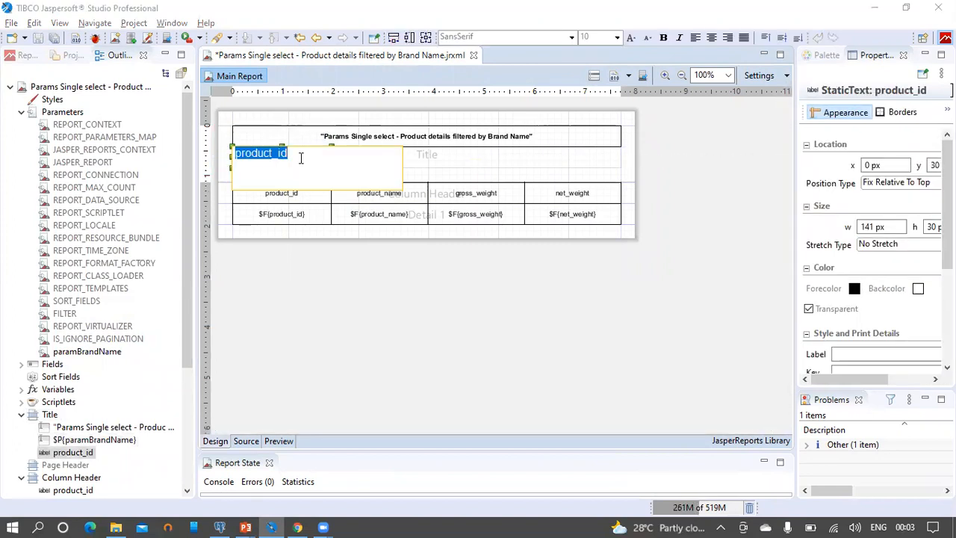
type("Brand")
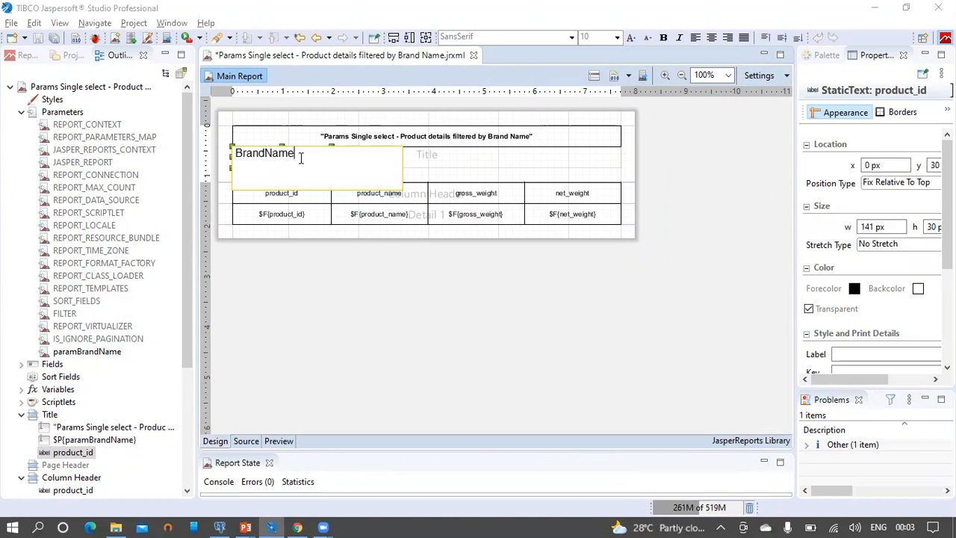
type("Name")
key("Return")
Centre the text of the $P{paramBrandName} field horizontally and vertically.
left_click(405, 161)
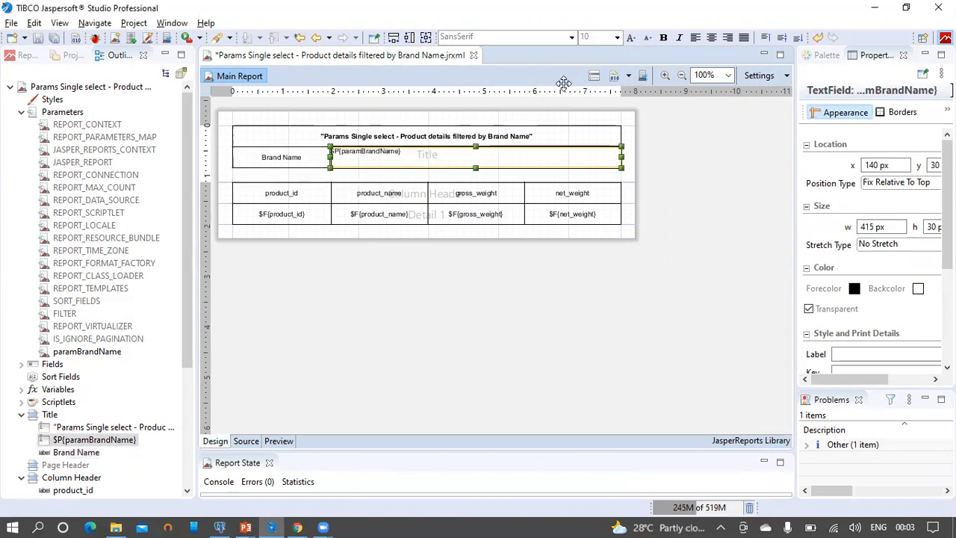
left_click(713, 40)
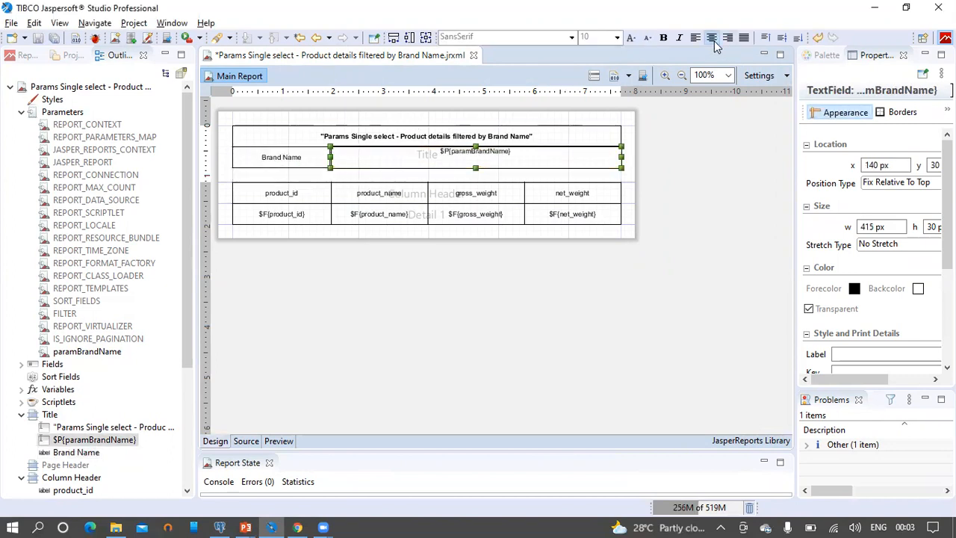
left_click(783, 38)
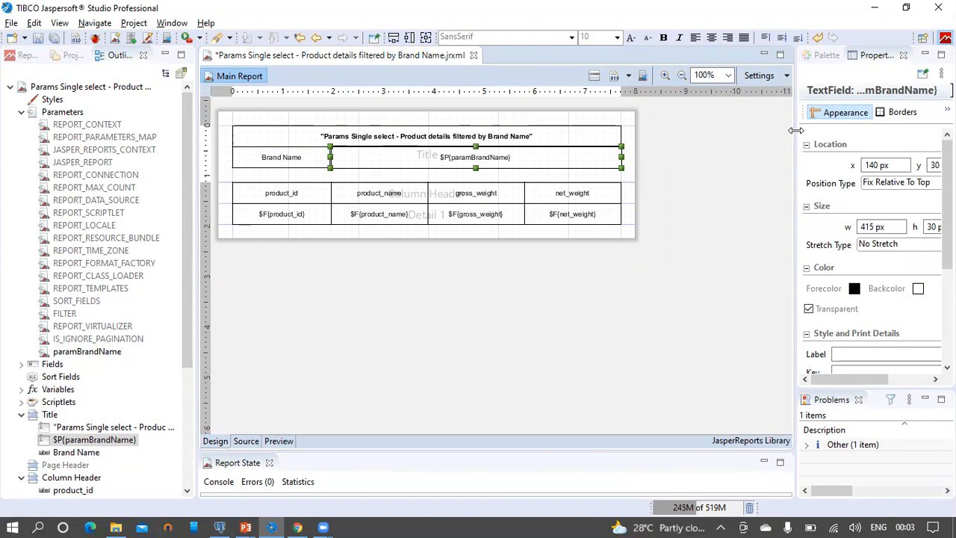
Set the $P{paramBrandName} field's left padding to 5 and align its text to the left.
left_click_drag(765, 138, 639, 139)
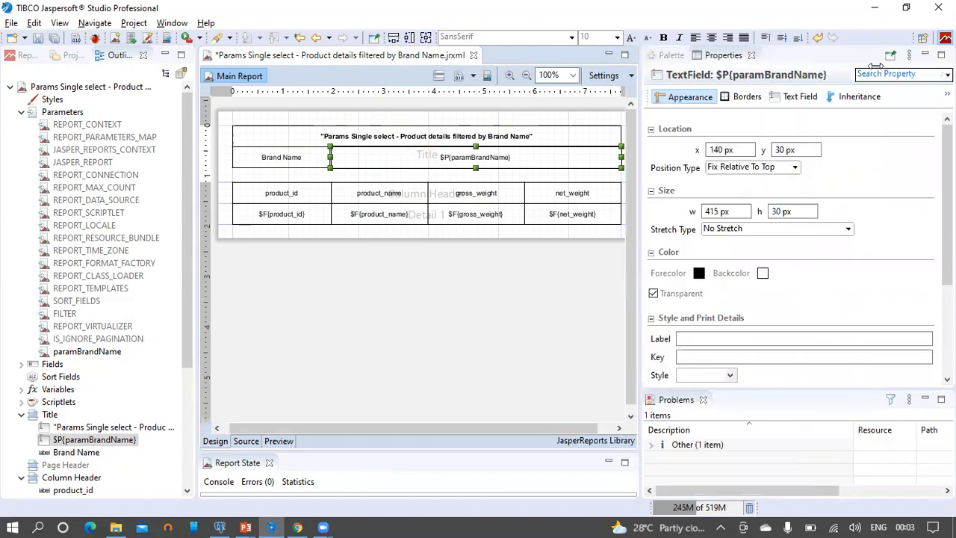
left_click(754, 98)
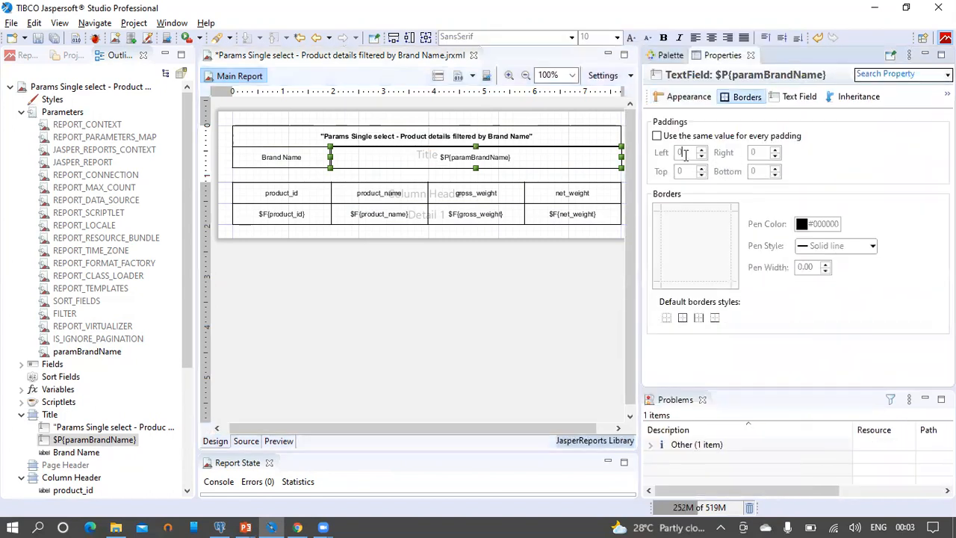
type("5")
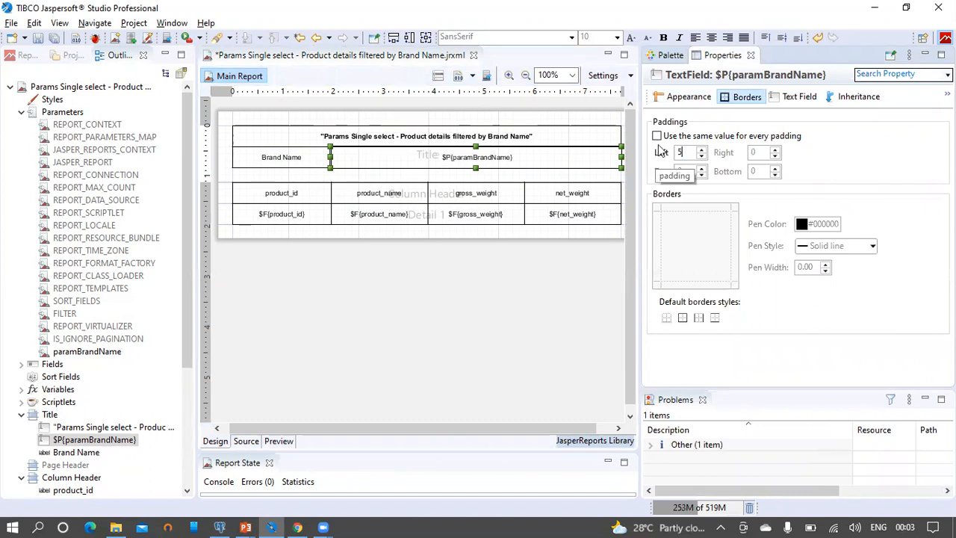
left_click(696, 38)
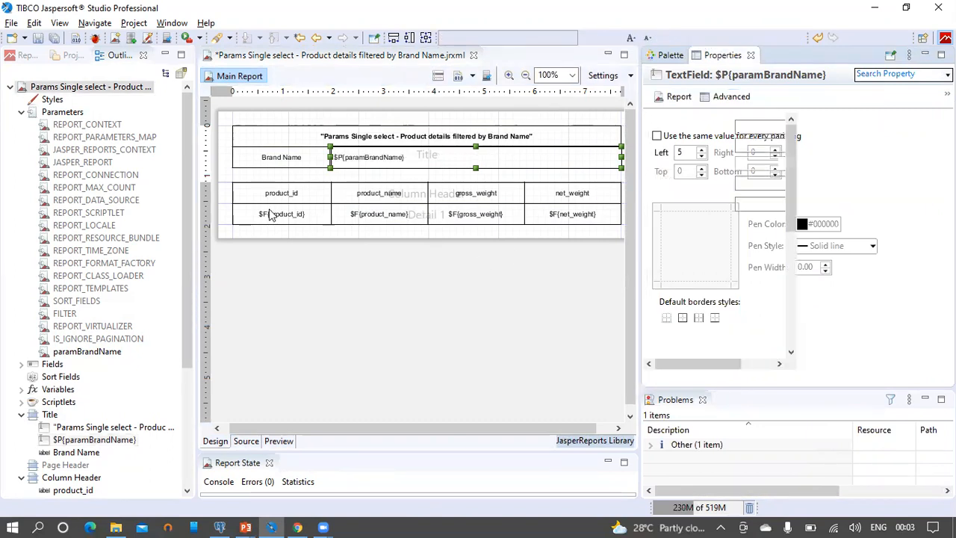
Fit the Title band's height to its contents at 60 px and save the report.
left_click(222, 159)
left_click(222, 158)
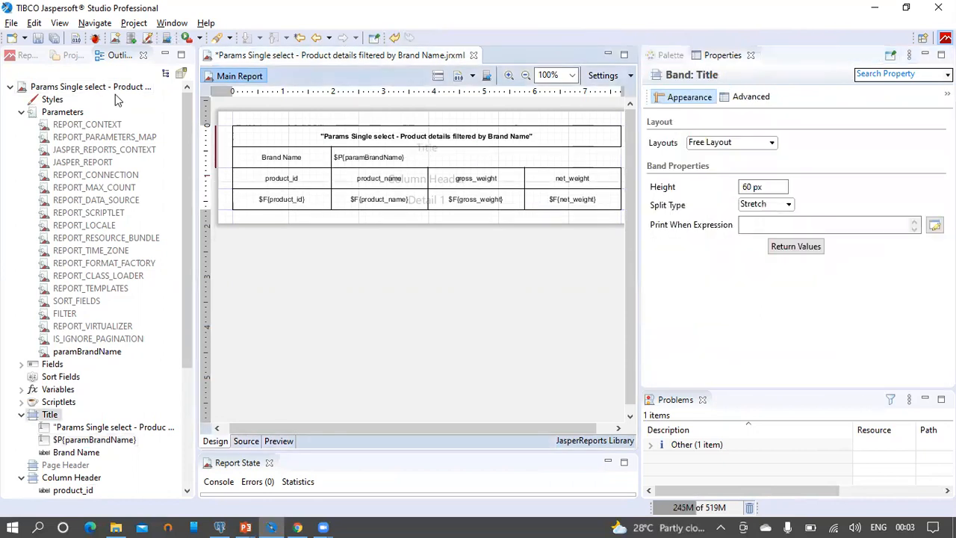
left_click(38, 38)
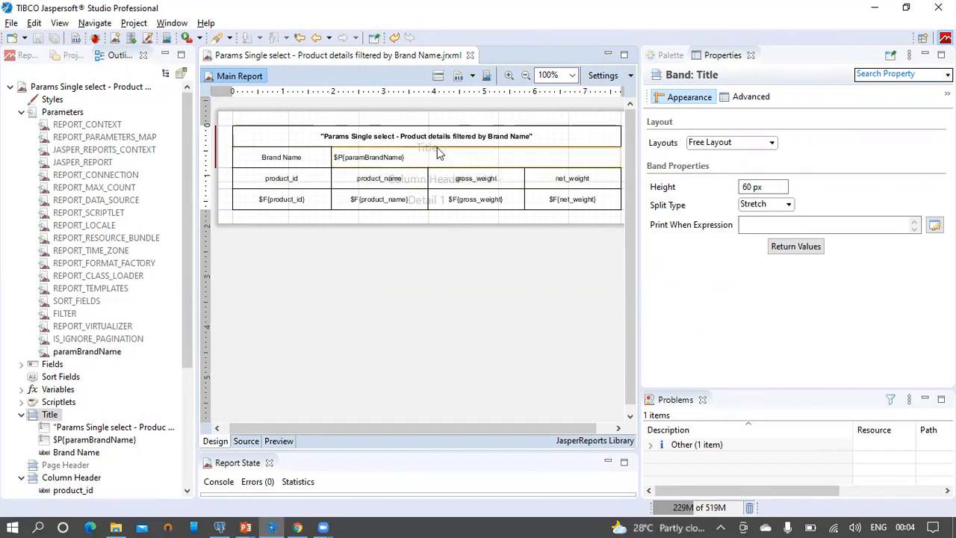
Preview the report with paramBrandName set to ADJ, and widen the preview area to show the whole page width.
left_click(279, 442)
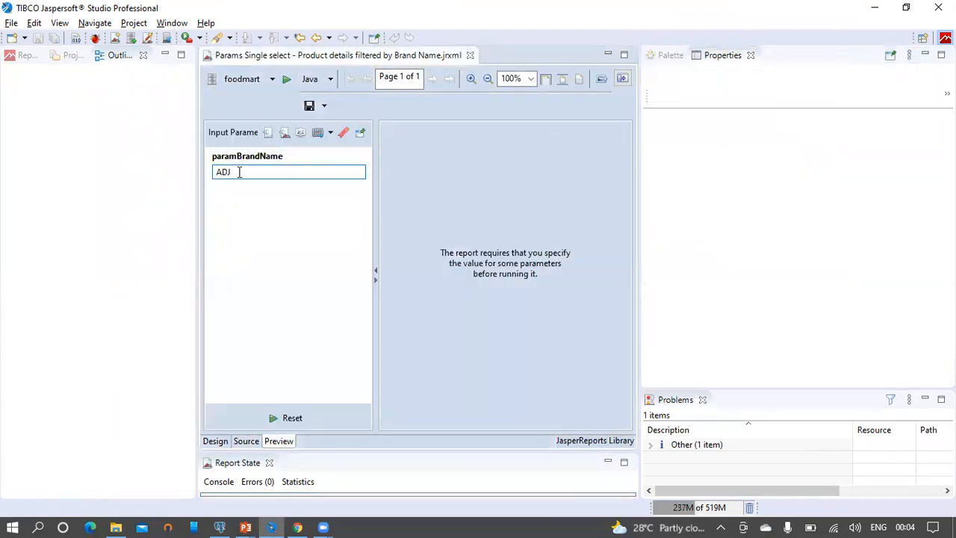
double_click(269, 173)
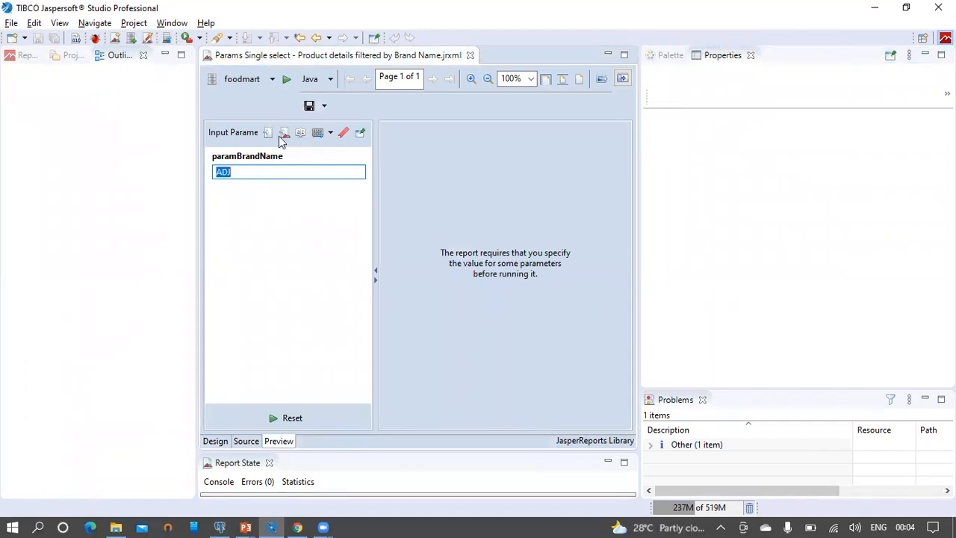
left_click(287, 80)
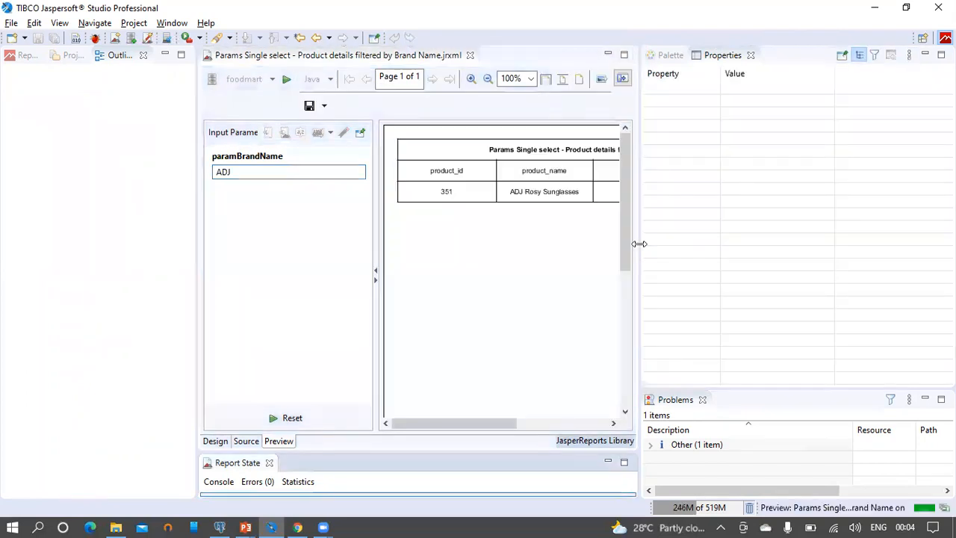
left_click_drag(675, 240, 843, 227)
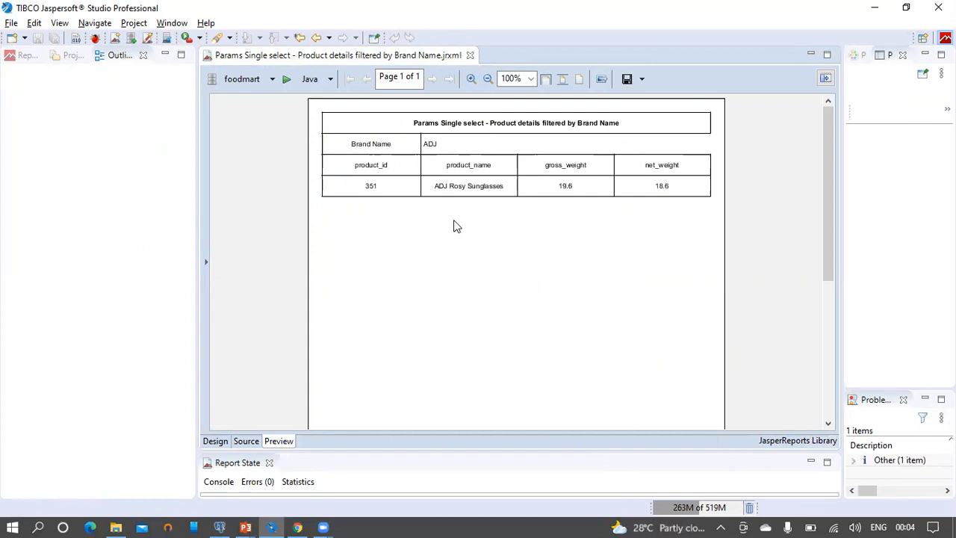
Return to the report design, then switch to the running PowerPoint slide show and advance to the Recap slide.
left_click(215, 442)
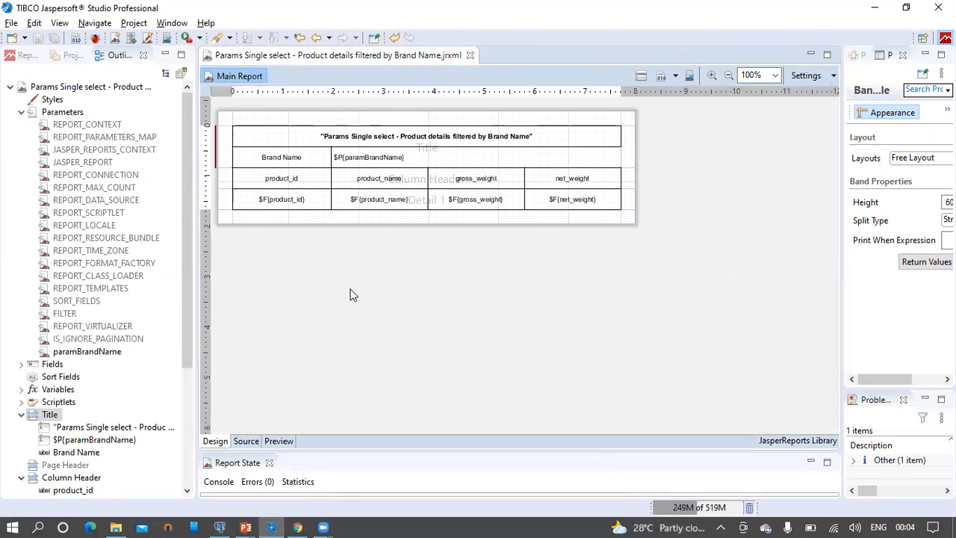
mouse_move(245, 528)
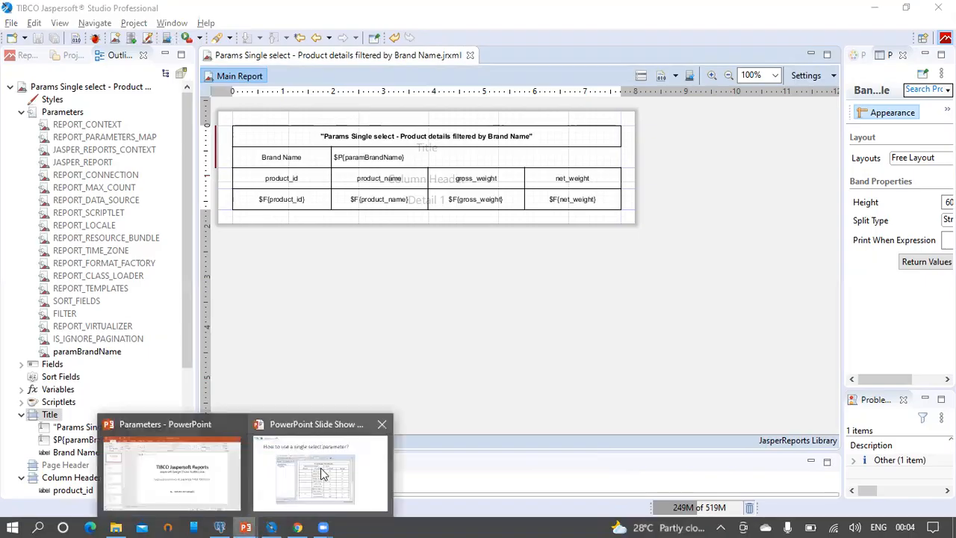
left_click(321, 479)
left_click(402, 356)
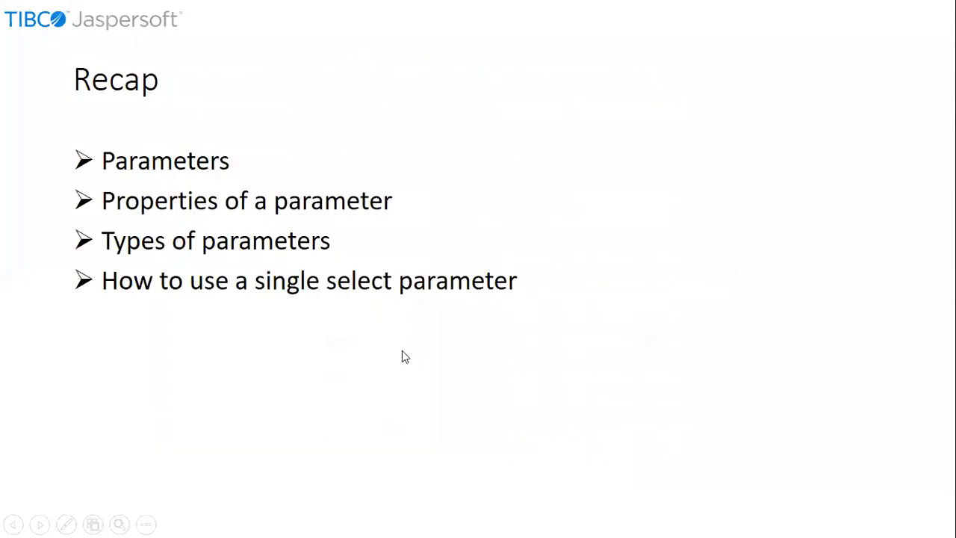